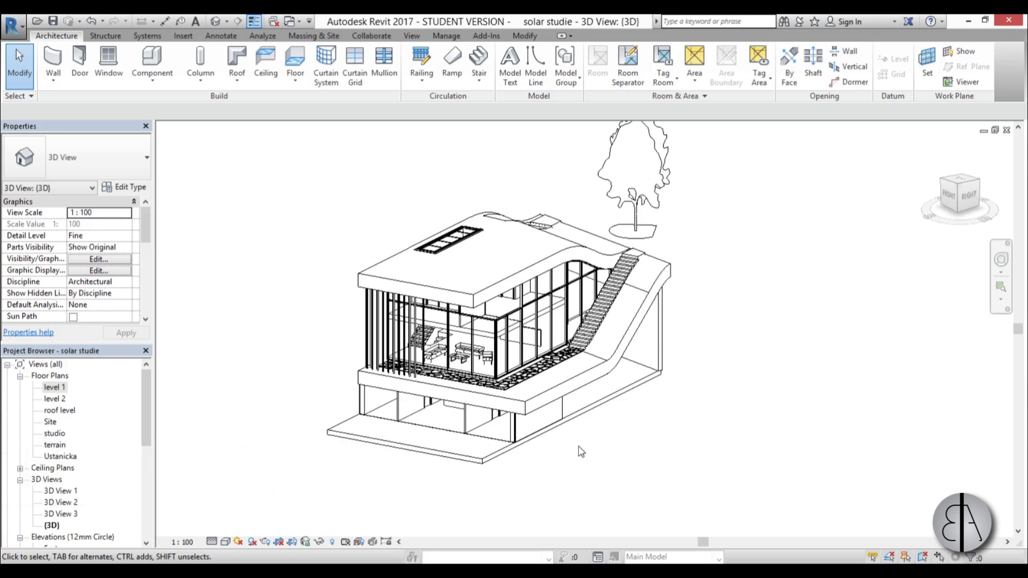
Orbit the 3D view around the house from several angles, ending near a front view.
shift+middle_drag(608, 450, 630, 320)
mouse_move(631, 482)
shift+middle_down()
mouse_move(640, 498)
mouse_move(620, 491)
shift+middle_up()
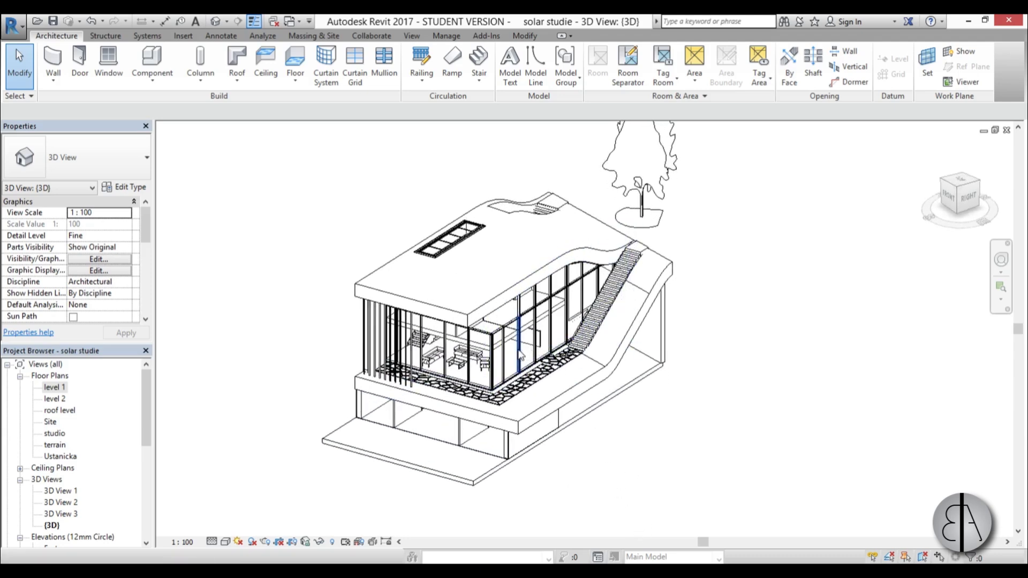
shift+middle_drag(557, 408, 588, 429)
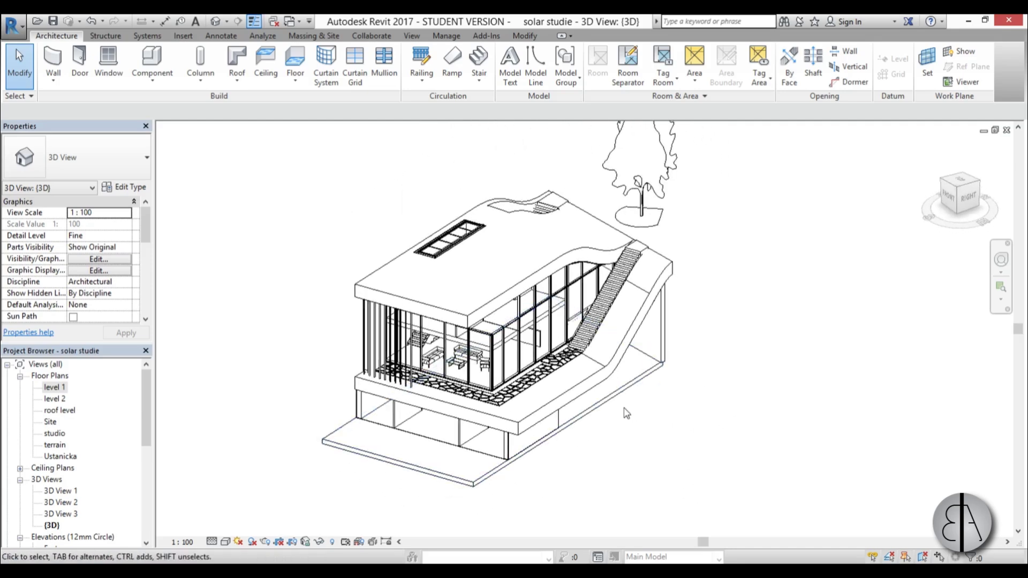
mouse_move(650, 429)
shift+middle_down()
mouse_move(657, 436)
mouse_move(659, 425)
shift+middle_up()
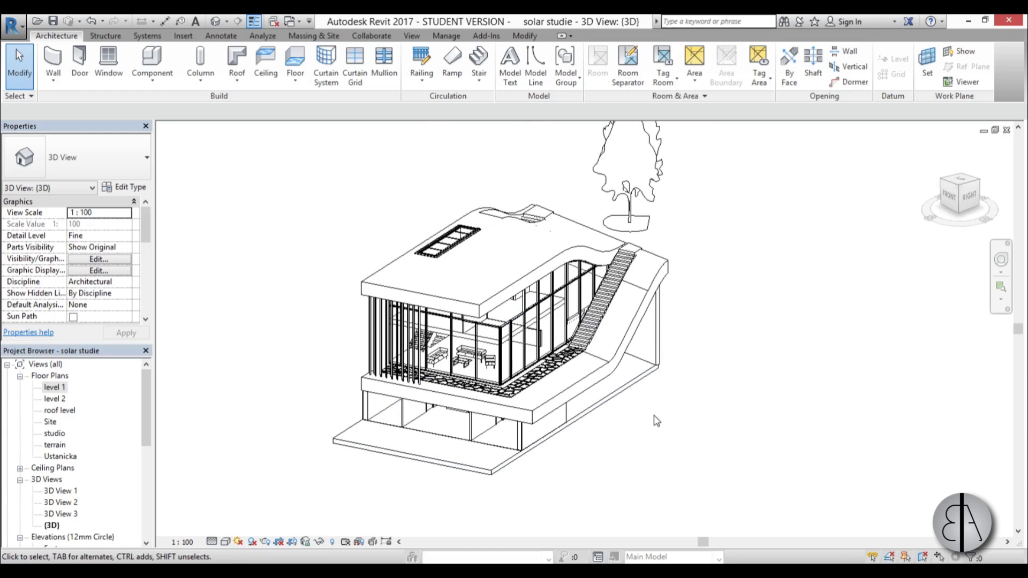
Turn shadows on in the 3D view so the house and tree cast shadows.
click(251, 541)
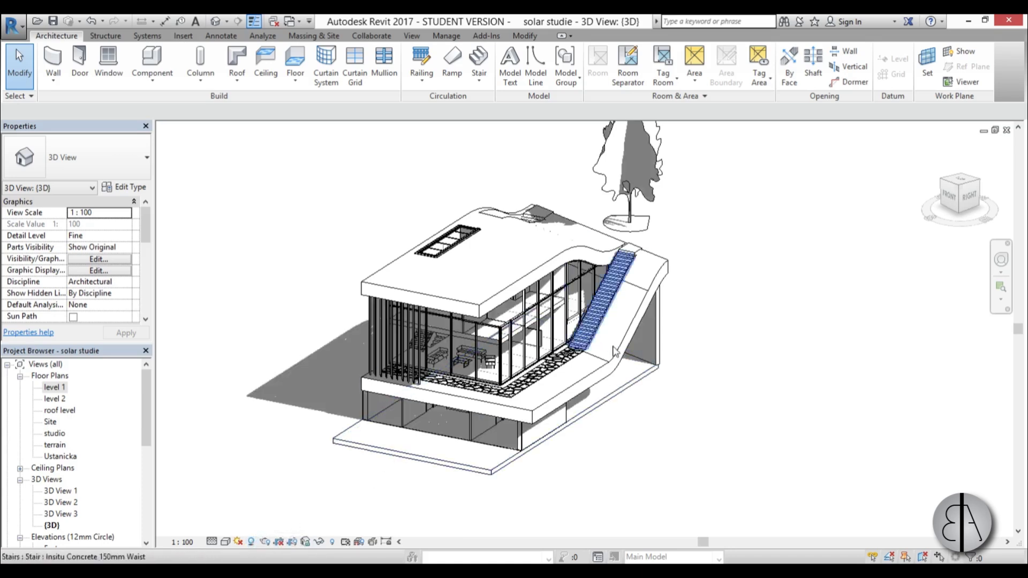
scroll(644, 433, up, 1)
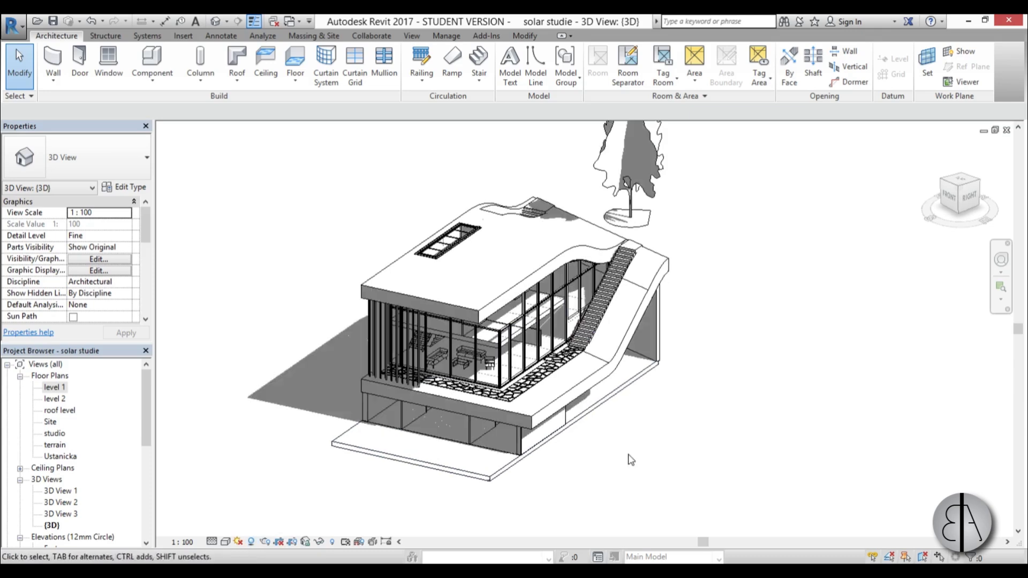
scroll(522, 302, up, 1)
scroll(562, 206, down, 1)
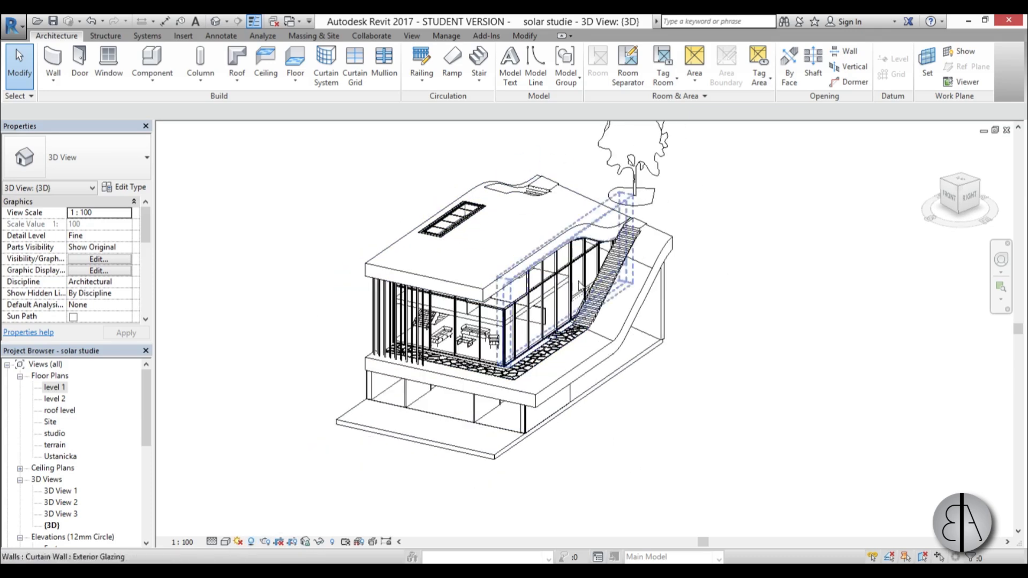
scroll(637, 436, down, 1)
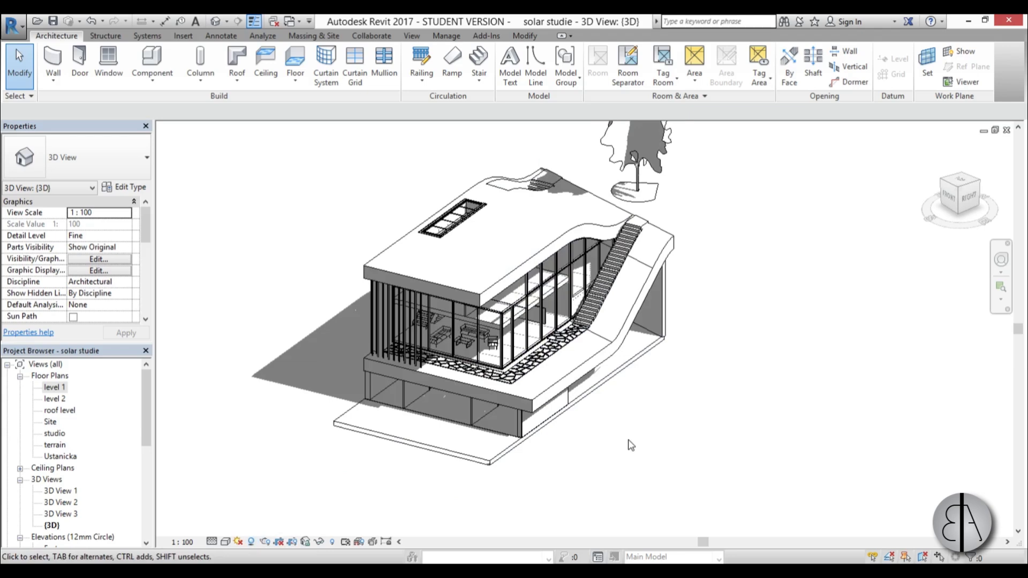
Orbit the shaded house to its back, front and right sides to inspect the shadows.
shift+middle_drag(626, 456, 514, 375)
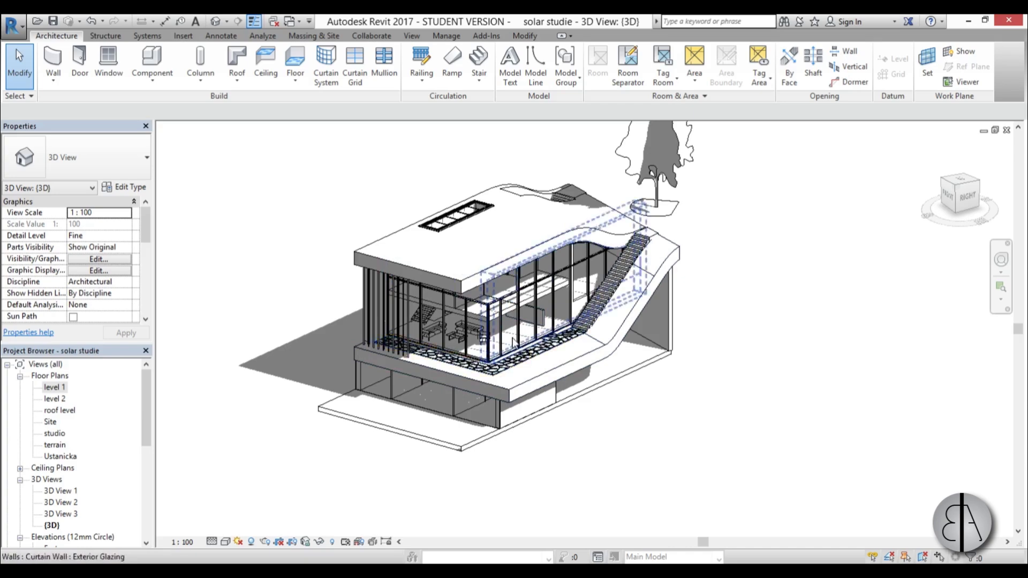
scroll(511, 344, up, 2)
scroll(512, 344, up, 2)
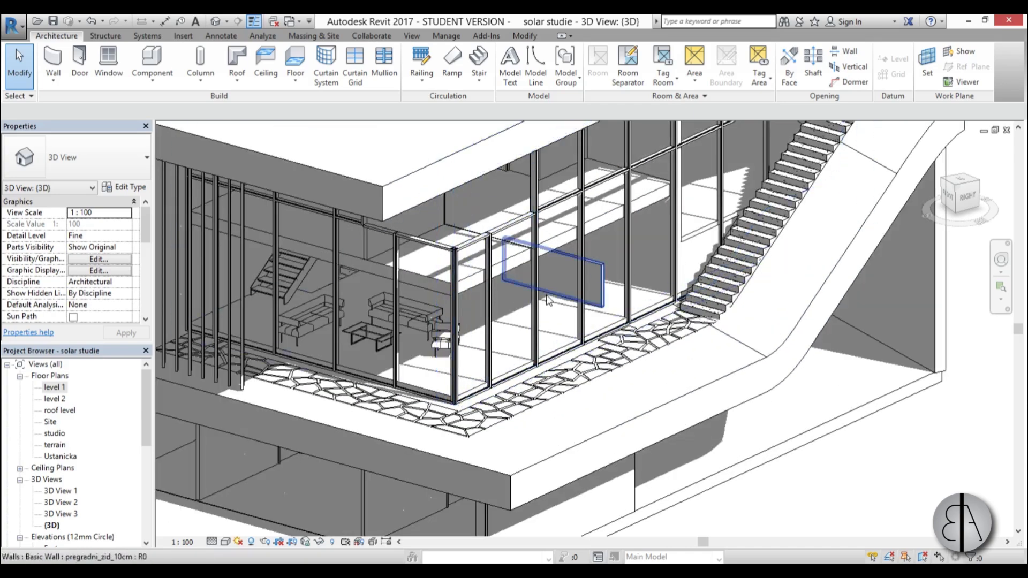
scroll(702, 376, down, 4)
shift+middle_drag(702, 376, 480, 403)
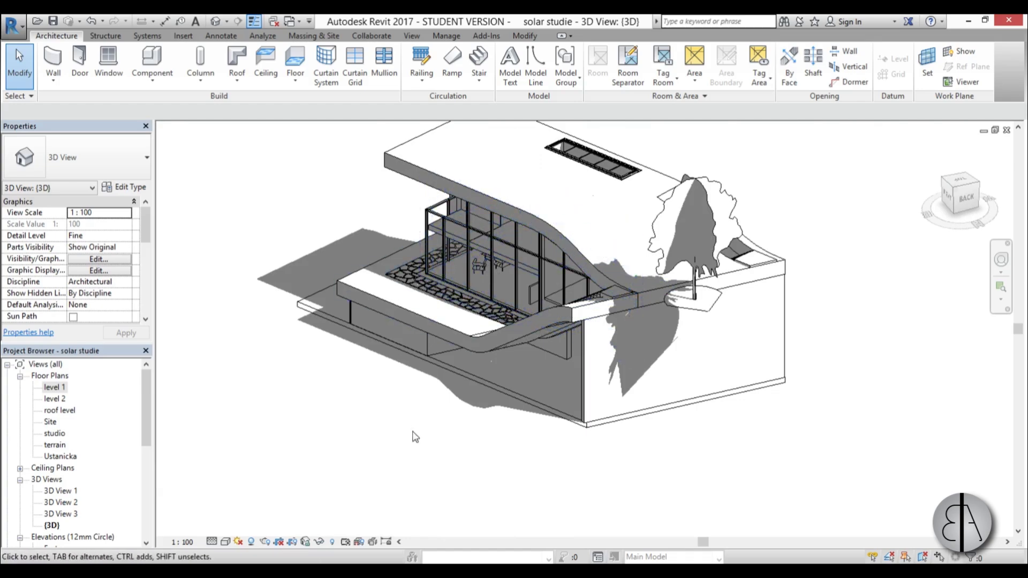
shift+middle_drag(424, 443, 572, 429)
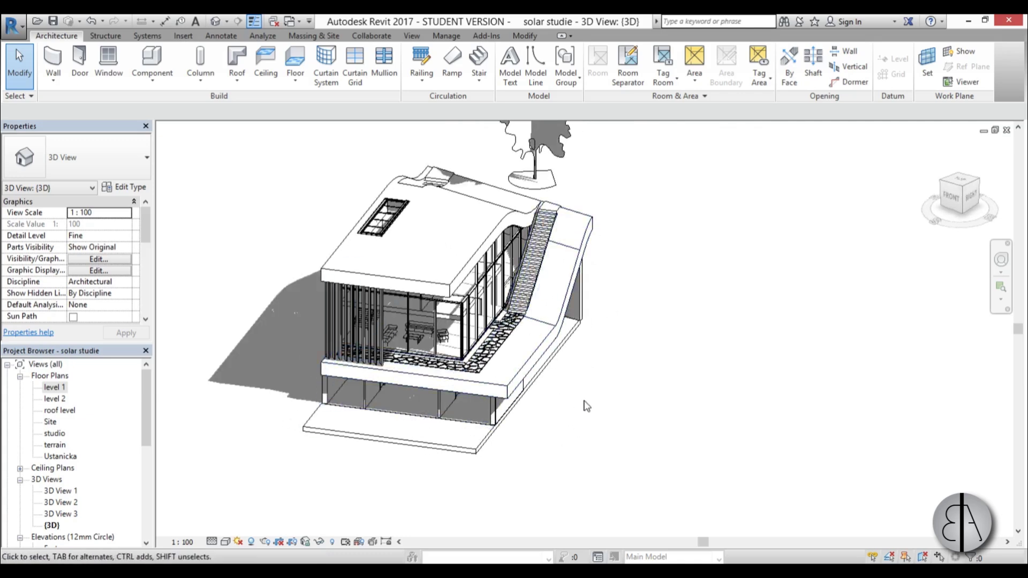
shift+middle_drag(581, 390, 699, 431)
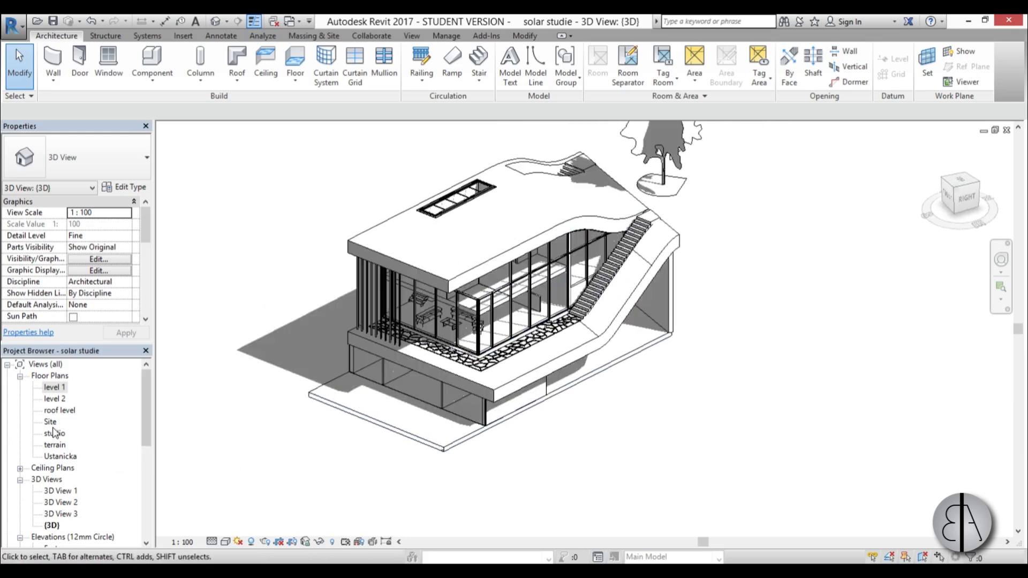
drag(143, 421, 143, 428)
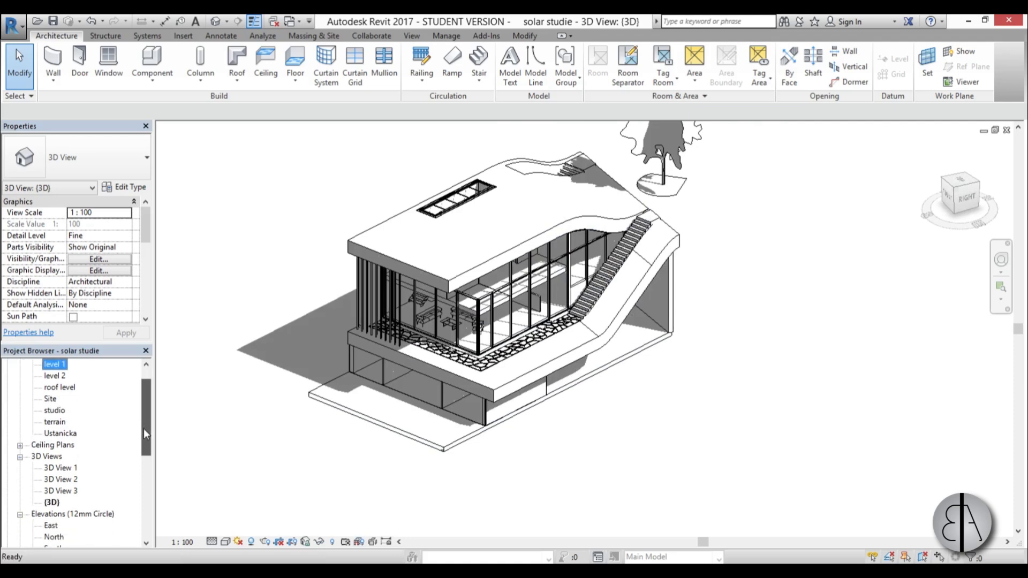
Open the Site floor plan and zoom and pan to the house footprint and its shadow.
double_click(51, 399)
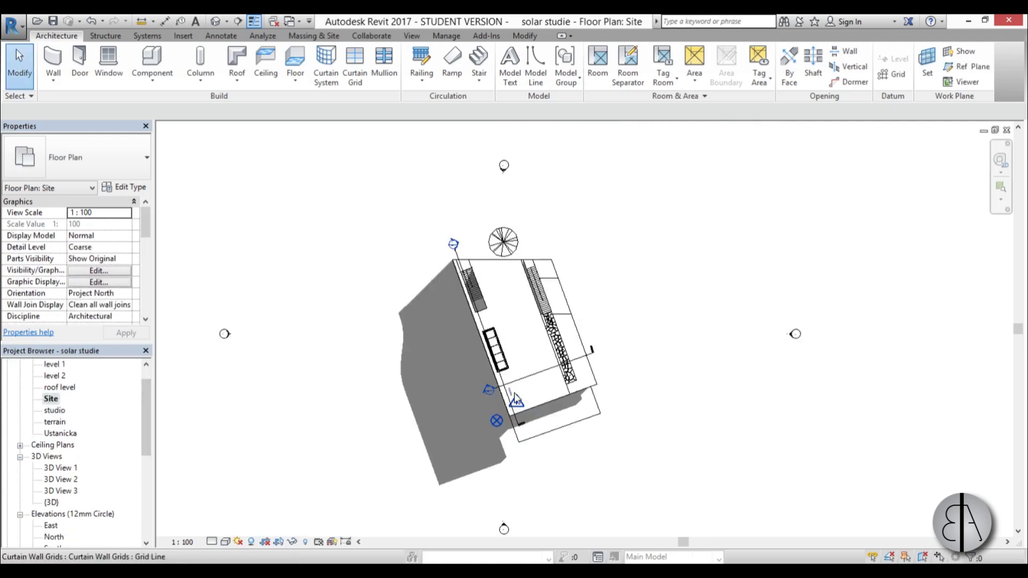
scroll(446, 305, down, 2)
scroll(446, 305, up, 1)
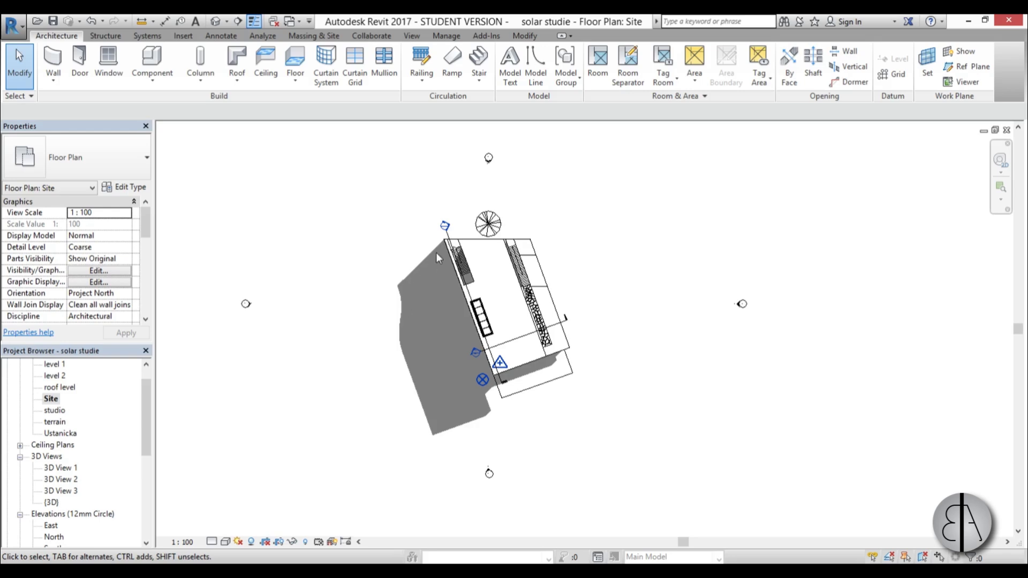
scroll(436, 284, up, 2)
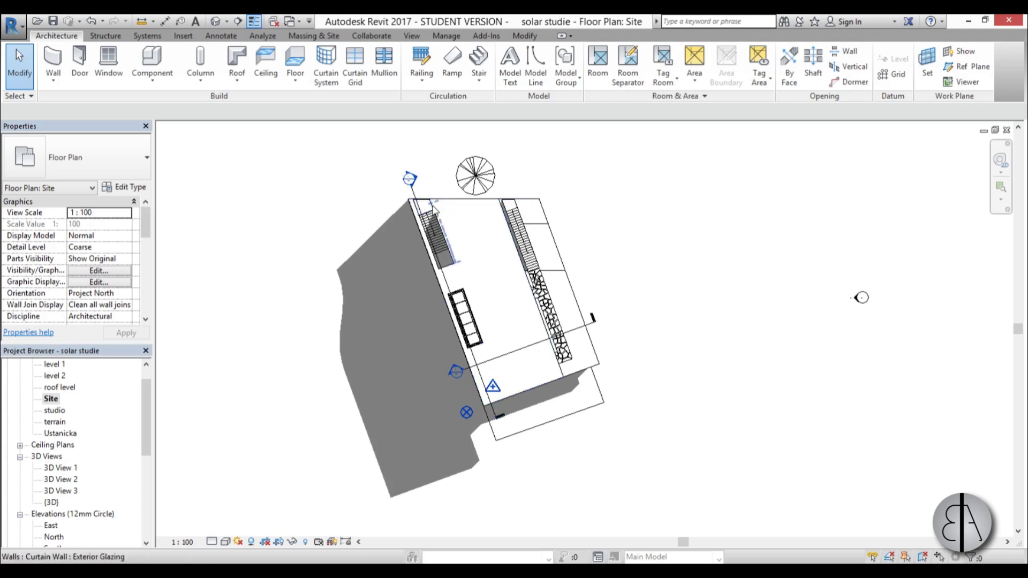
middle_drag(400, 260, 397, 197)
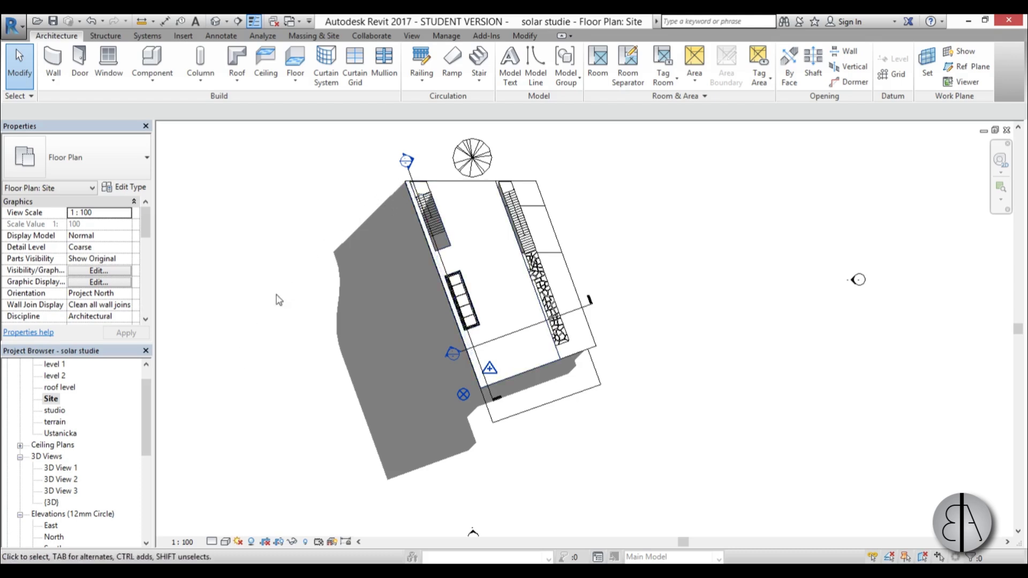
scroll(367, 337, down, 2)
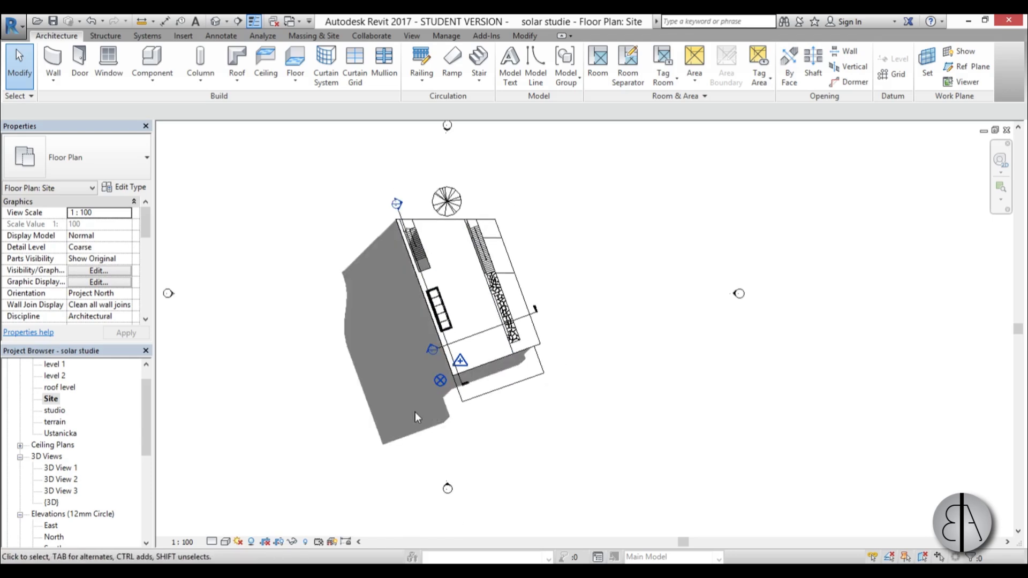
Return to the {3D} view and open Sun Settings, skipping the save reminder.
double_click(52, 502)
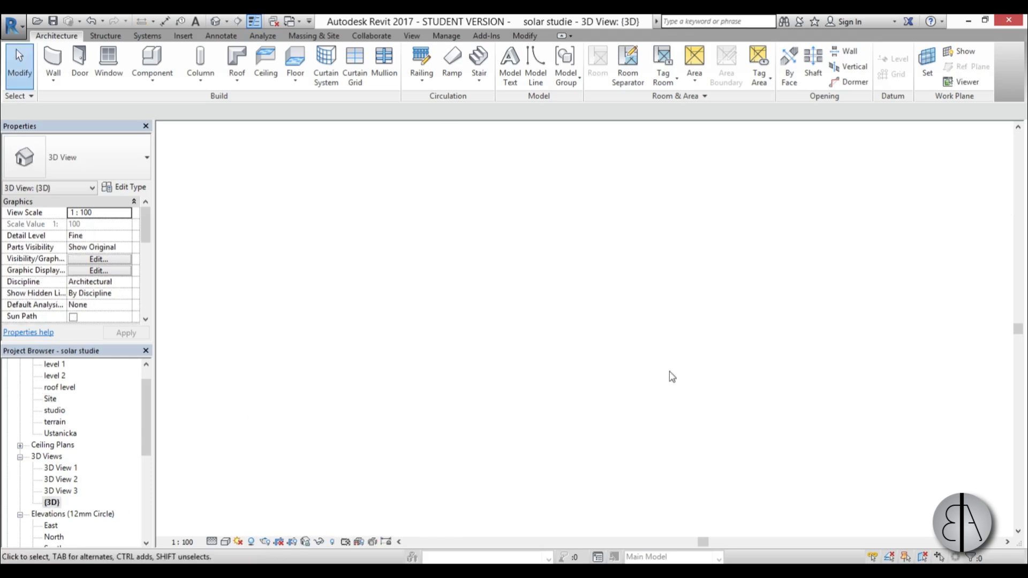
shift+middle_drag(642, 406, 548, 485)
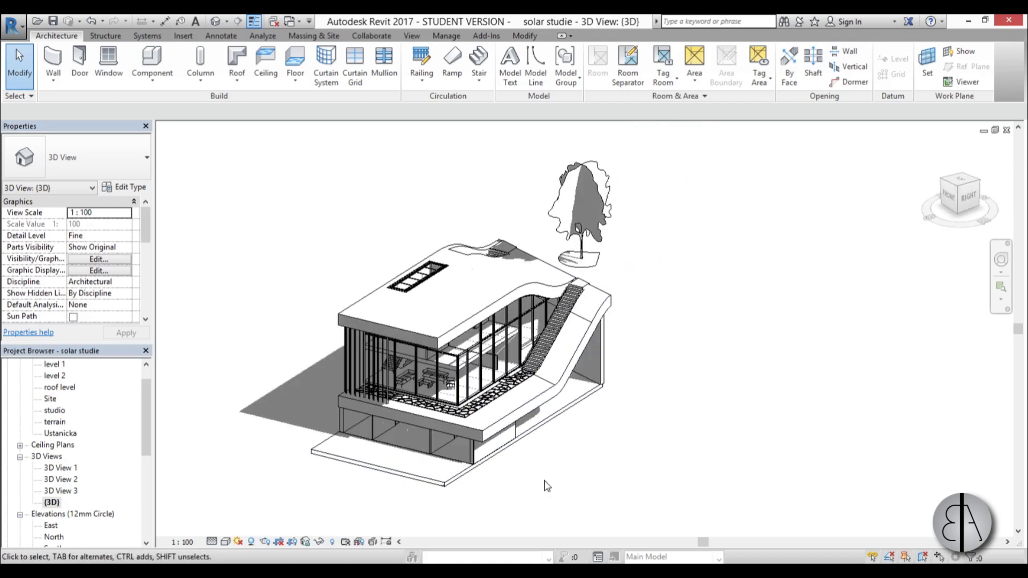
click(239, 541)
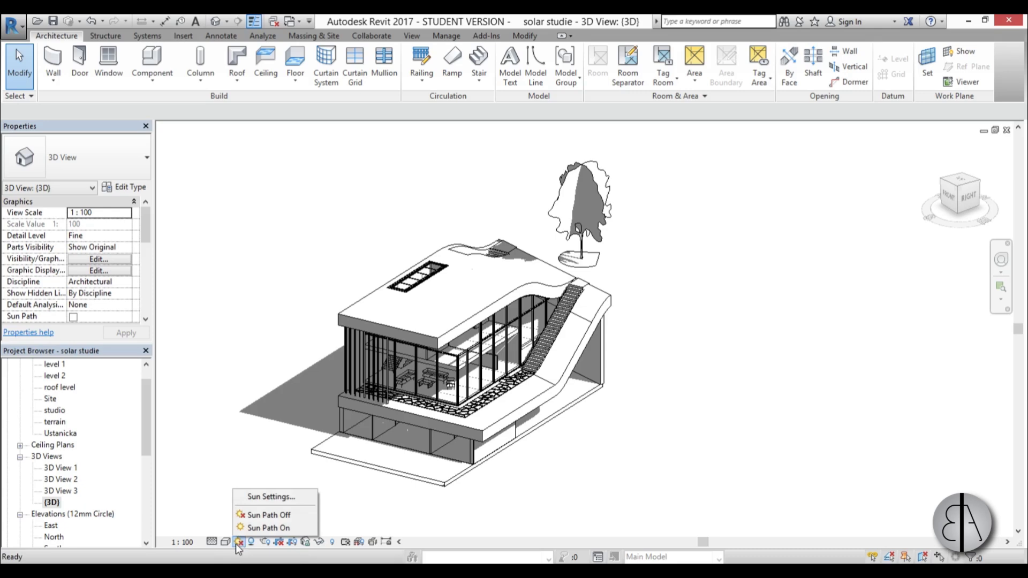
click(267, 498)
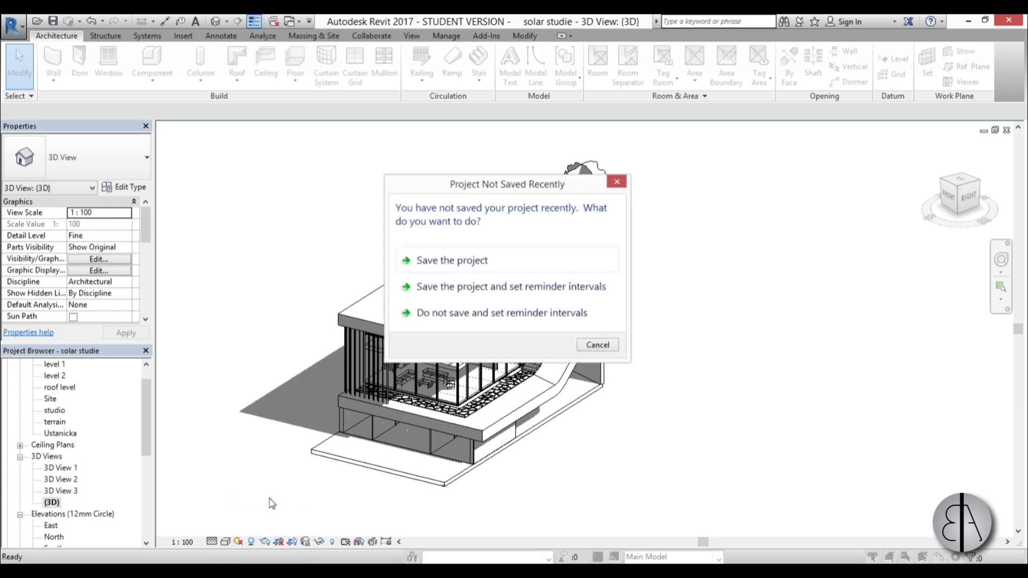
click(608, 347)
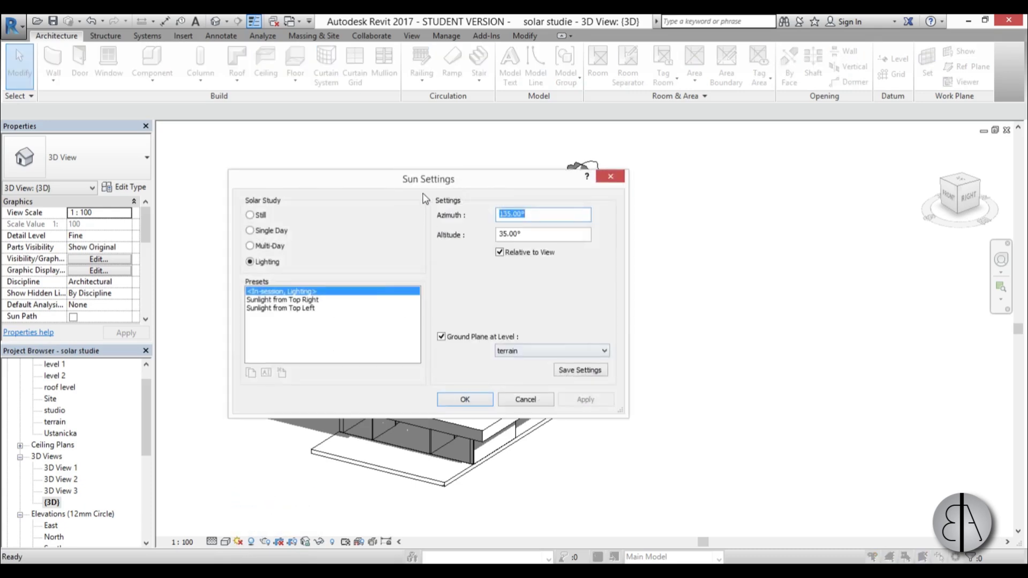
Set the solar study in Sun Settings to Still.
drag(388, 183, 460, 182)
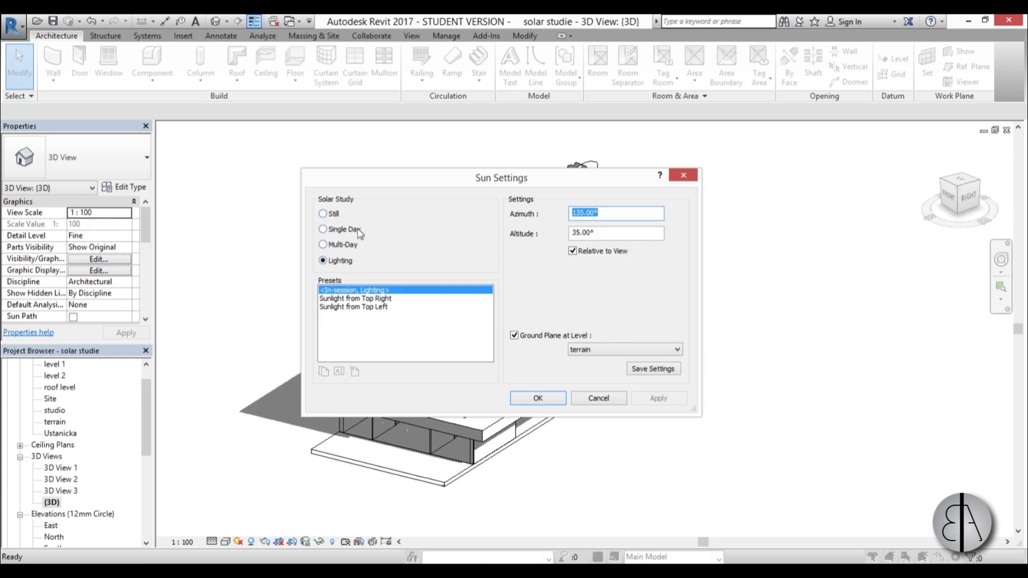
click(373, 341)
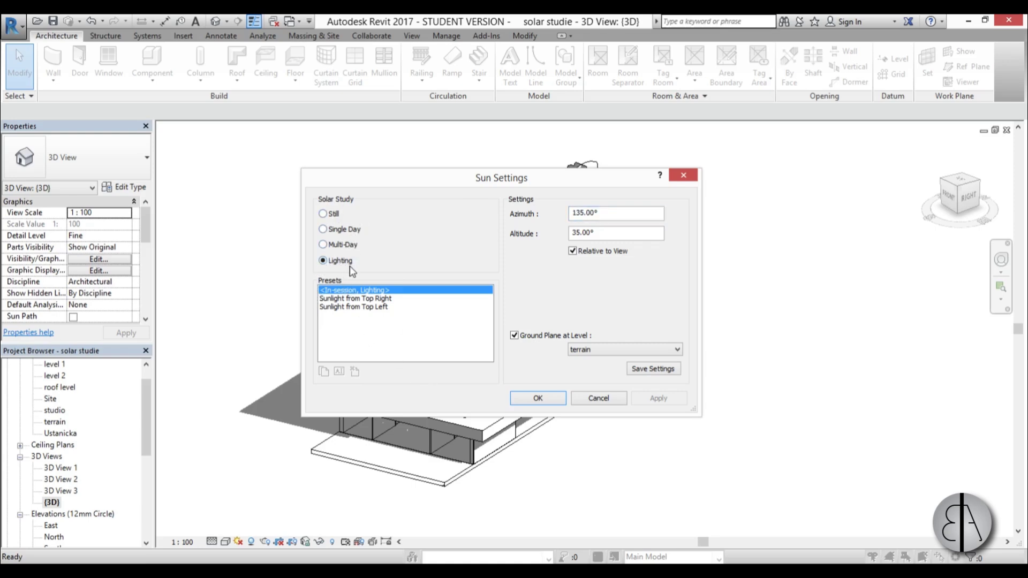
click(326, 299)
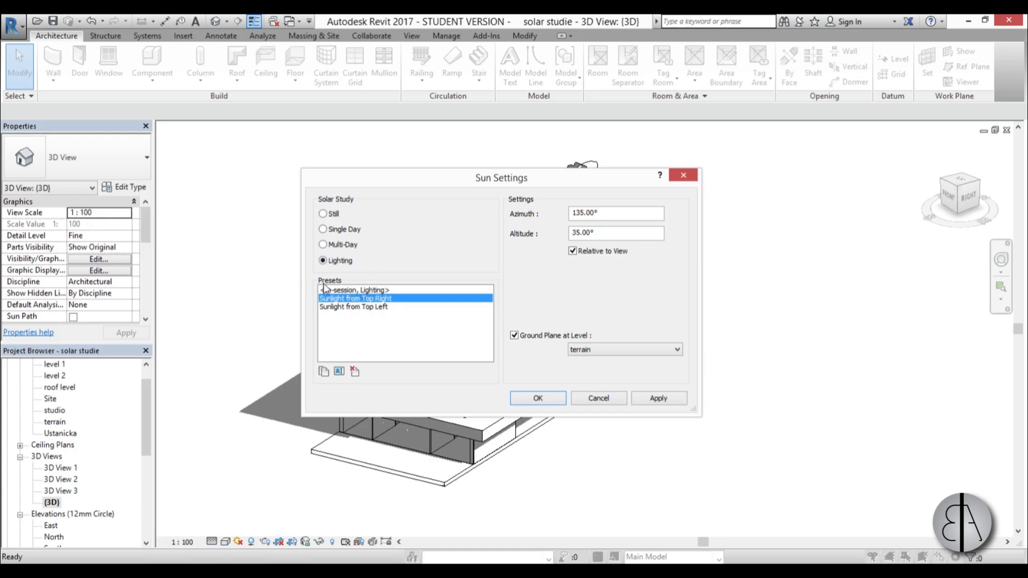
click(329, 215)
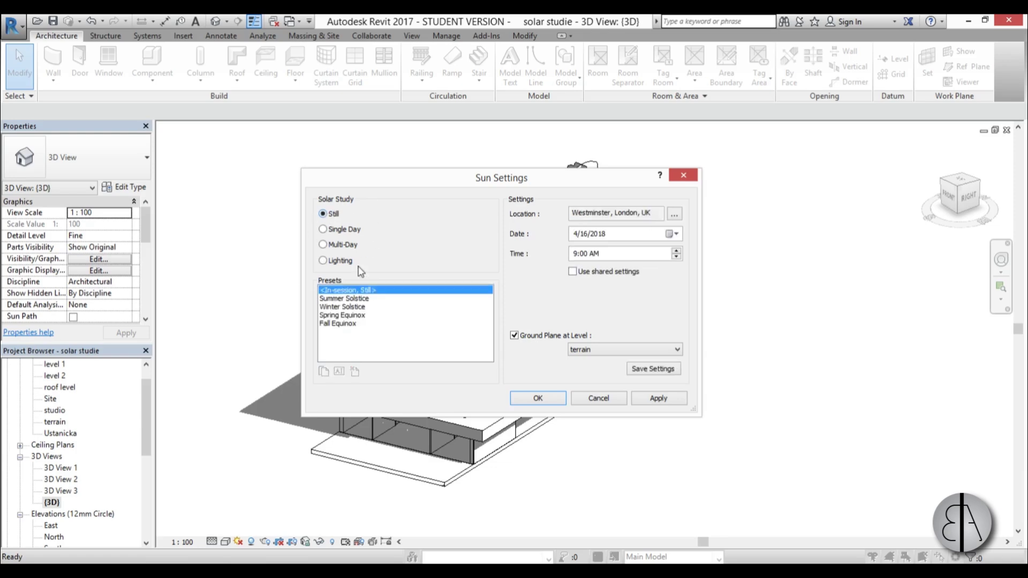
click(323, 229)
click(324, 215)
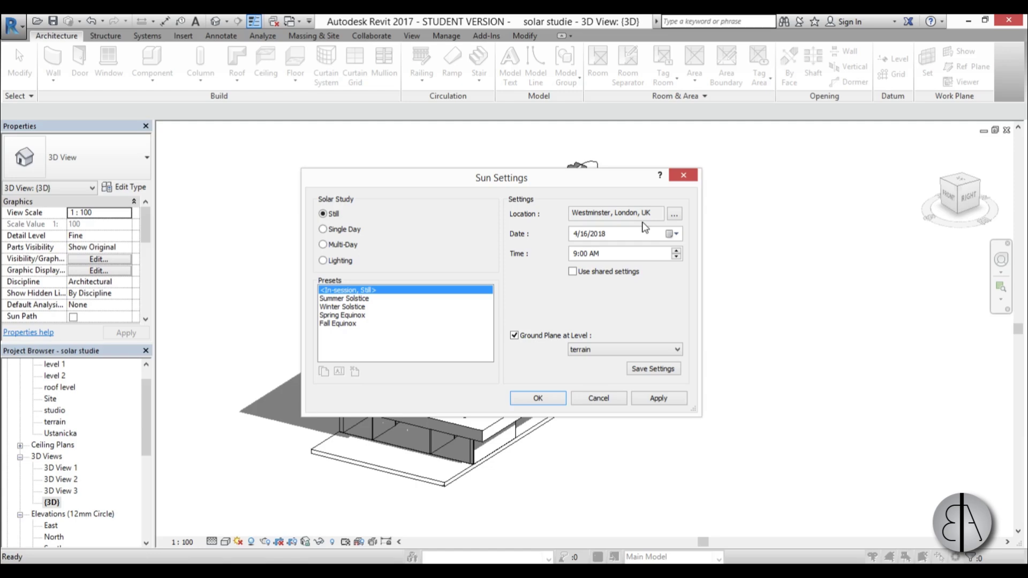
Move the project location pin from London to just north of Berlin and confirm it.
click(675, 215)
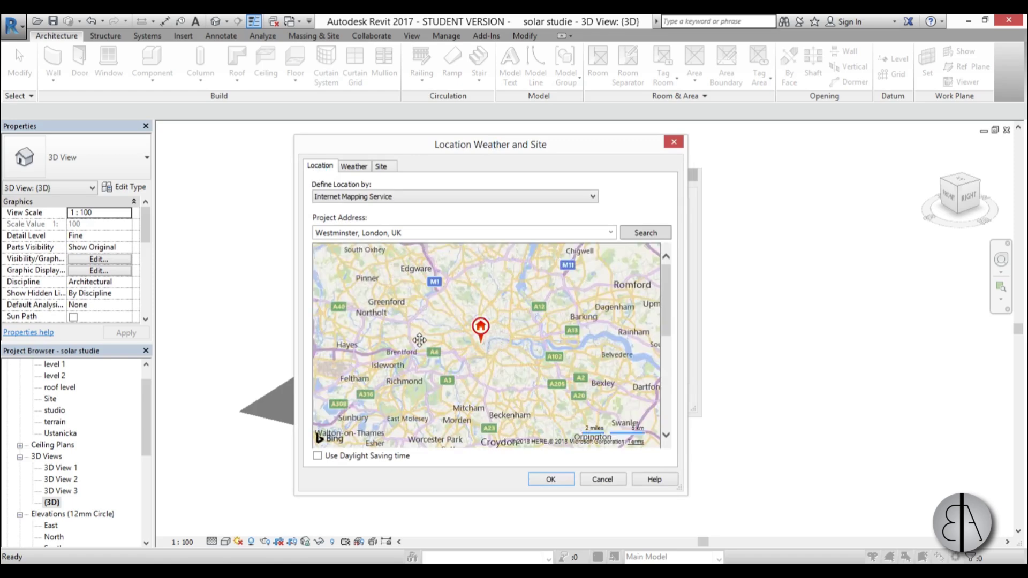
scroll(491, 383, down, 4)
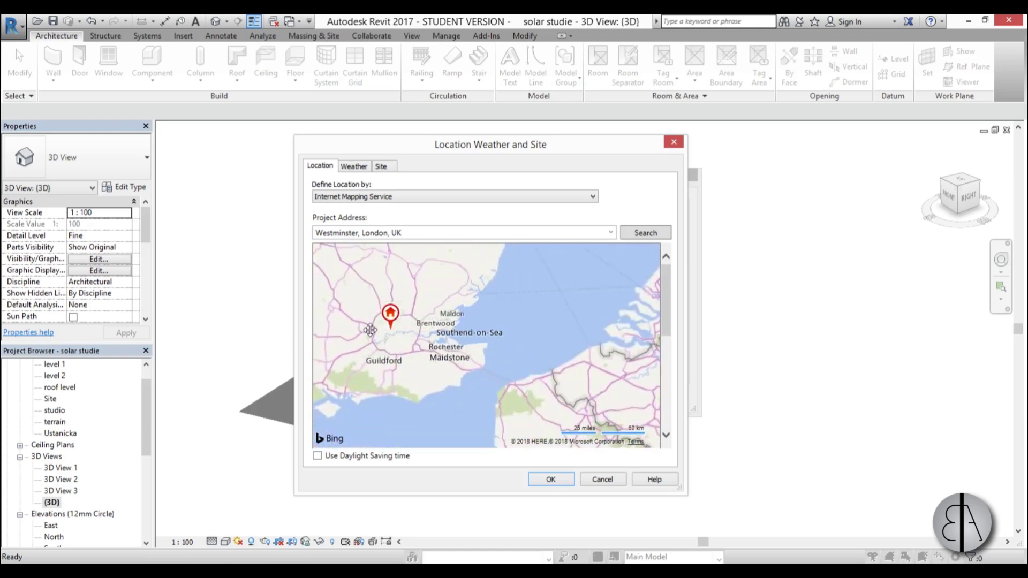
scroll(375, 338, down, 4)
mouse_move(374, 324)
drag(373, 322, 533, 329)
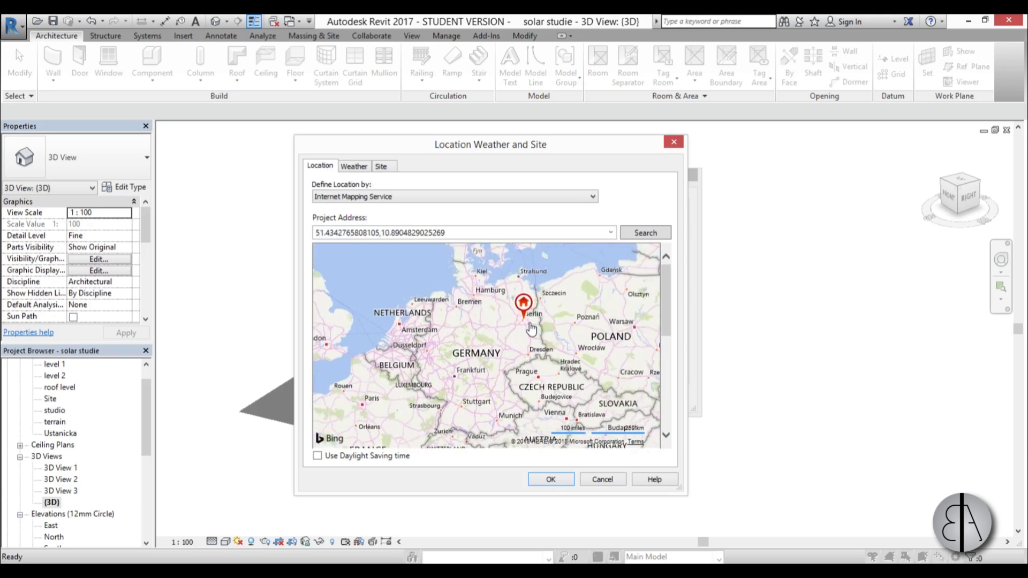
scroll(482, 328, up, 3)
mouse_move(505, 324)
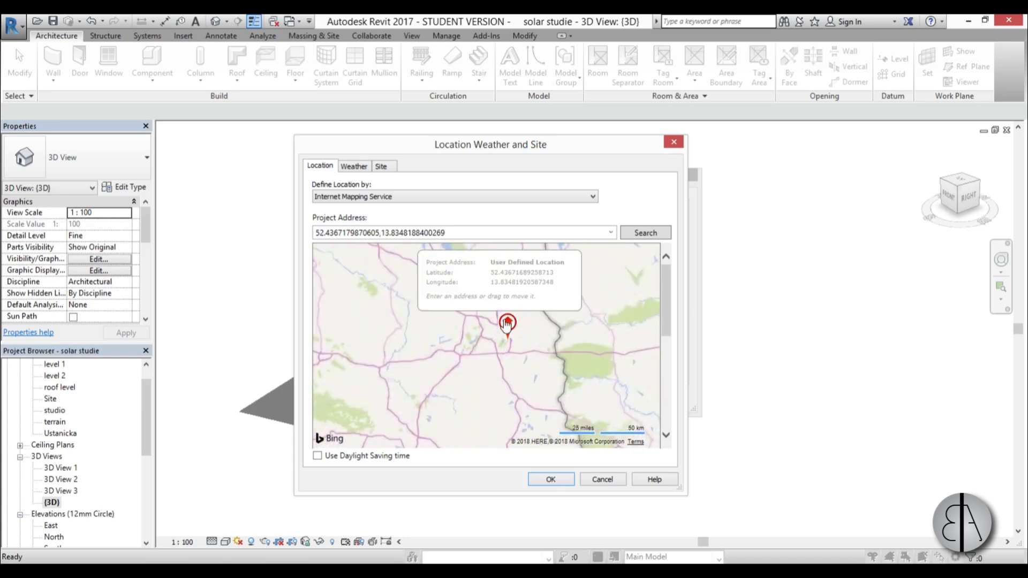
drag(506, 324, 484, 296)
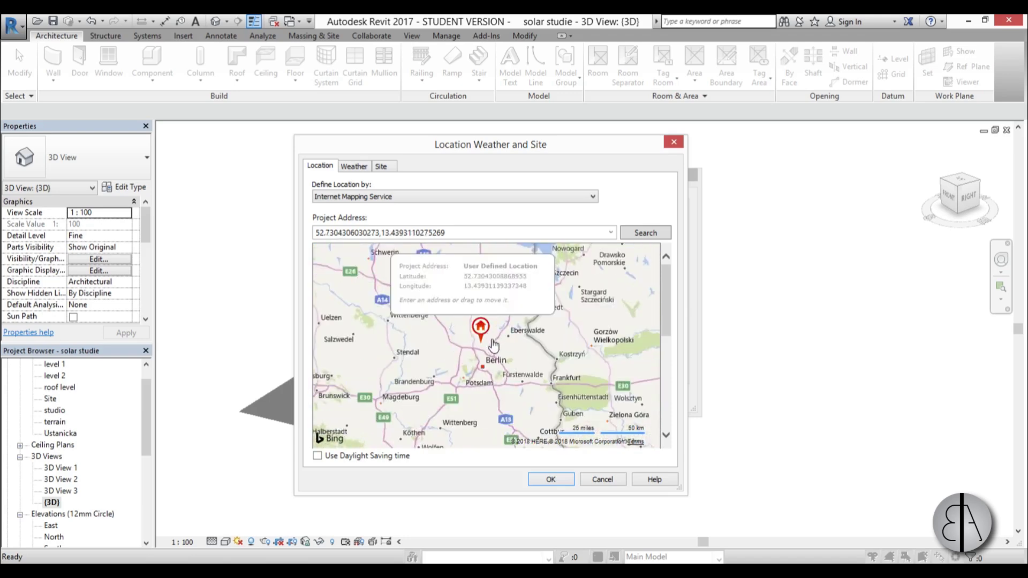
drag(481, 329, 489, 367)
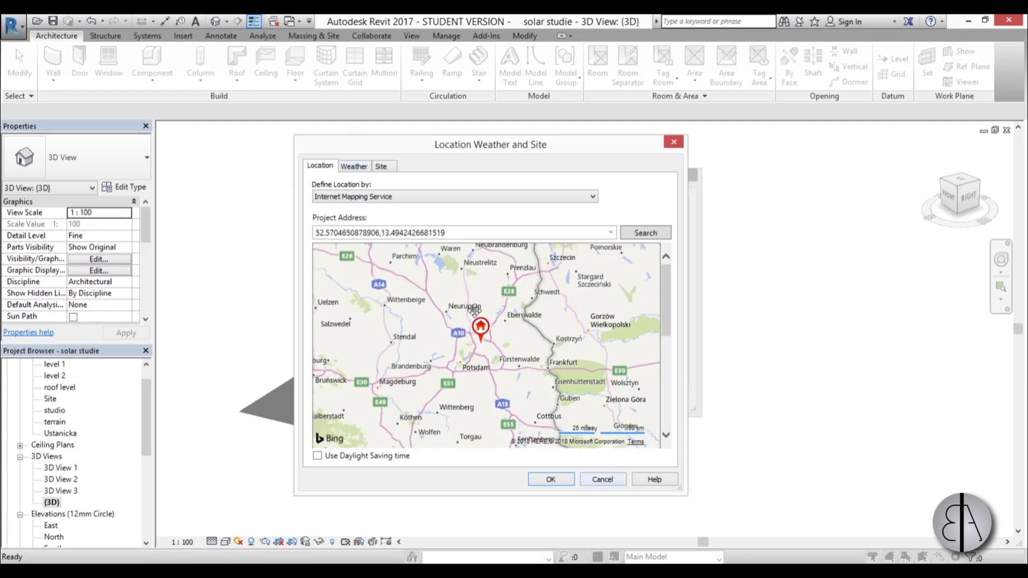
click(551, 480)
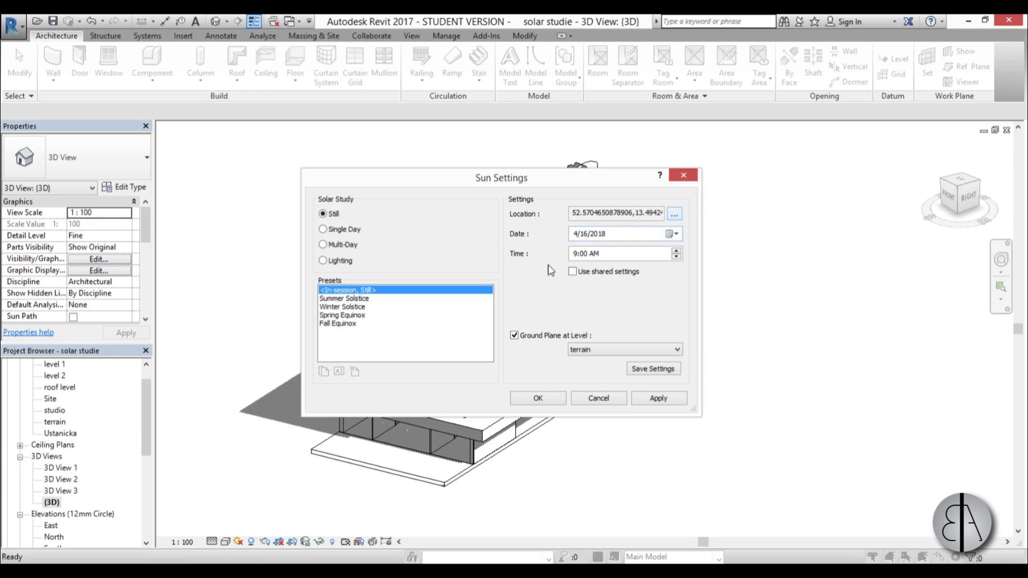
Raise the still study time to 12:00 PM and apply it to the shadows.
click(676, 250)
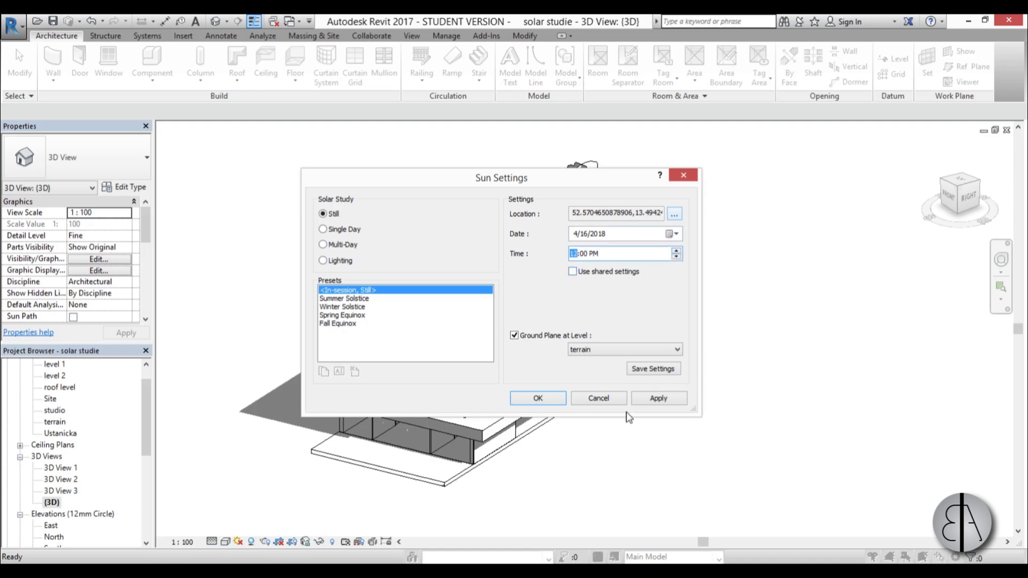
click(657, 403)
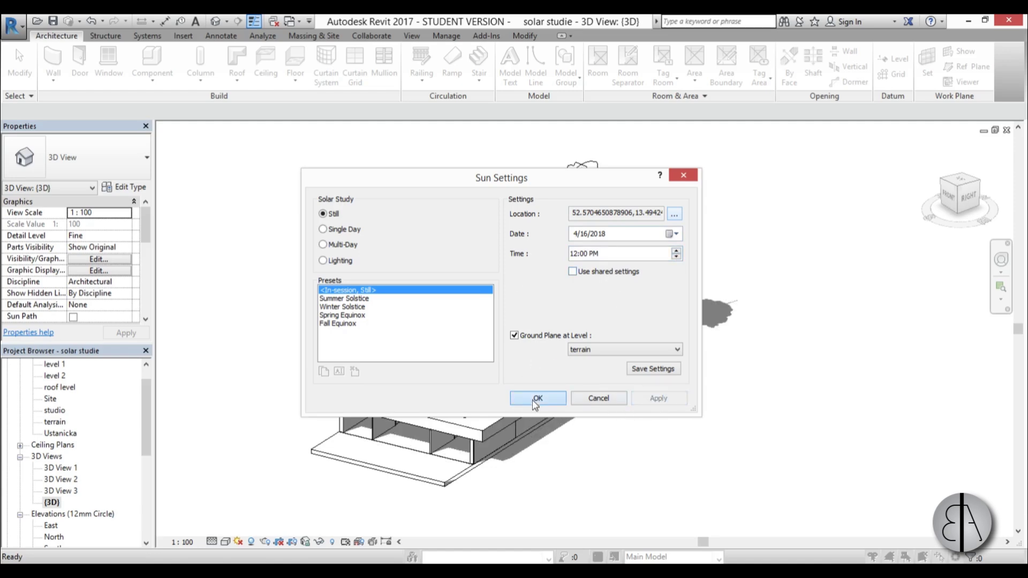
Close Sun Settings with OK and orbit the building to check its noon shadows.
click(537, 398)
scroll(572, 350, down, 2)
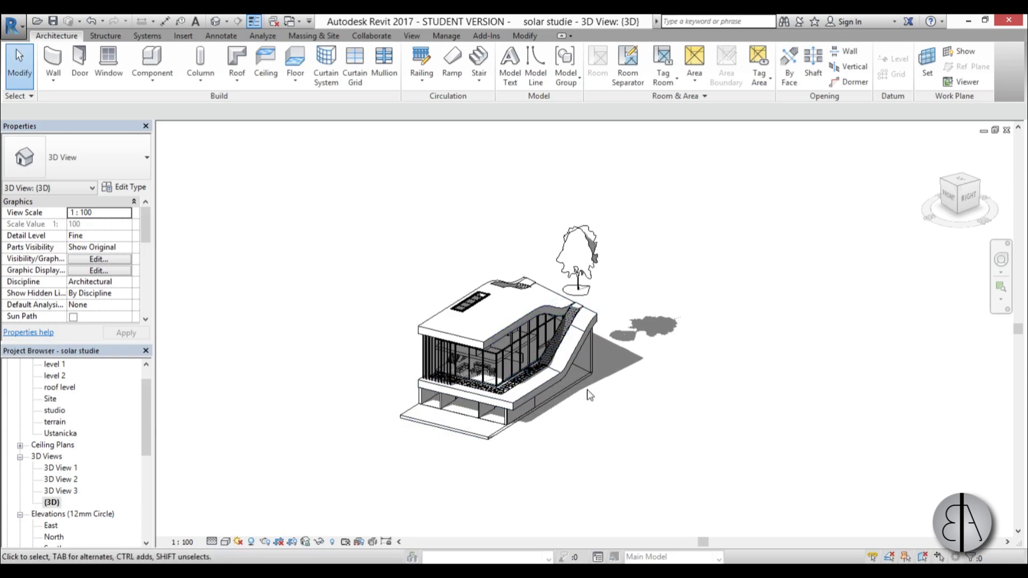
shift+middle_drag(588, 395, 614, 459)
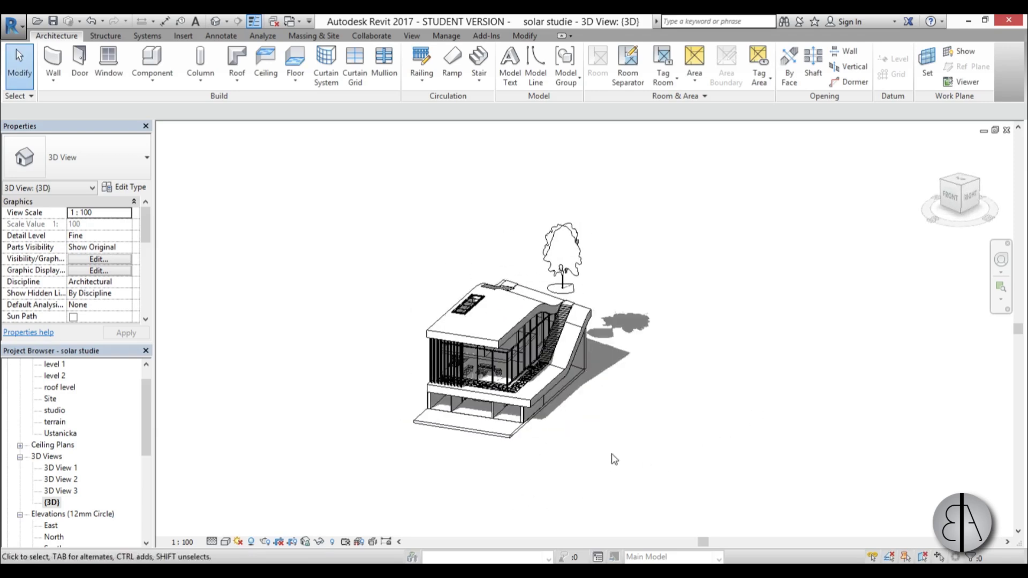
scroll(453, 474, up, 3)
shift+middle_drag(453, 474, 531, 470)
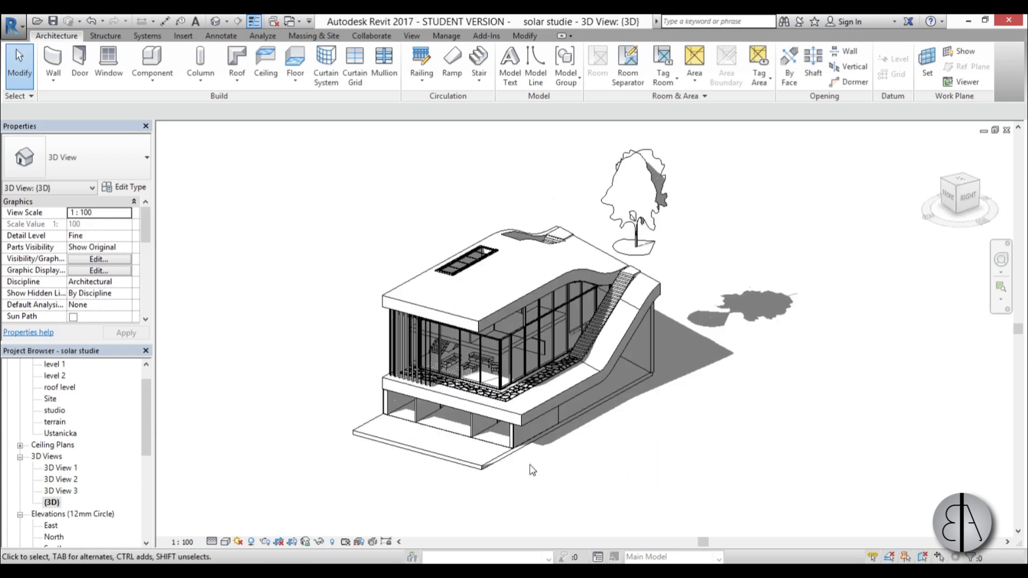
scroll(509, 423, up, 4)
shift+middle_drag(449, 465, 589, 385)
Orbit past the glazed corner and terrace to a high view of the whole building.
scroll(646, 347, up, 4)
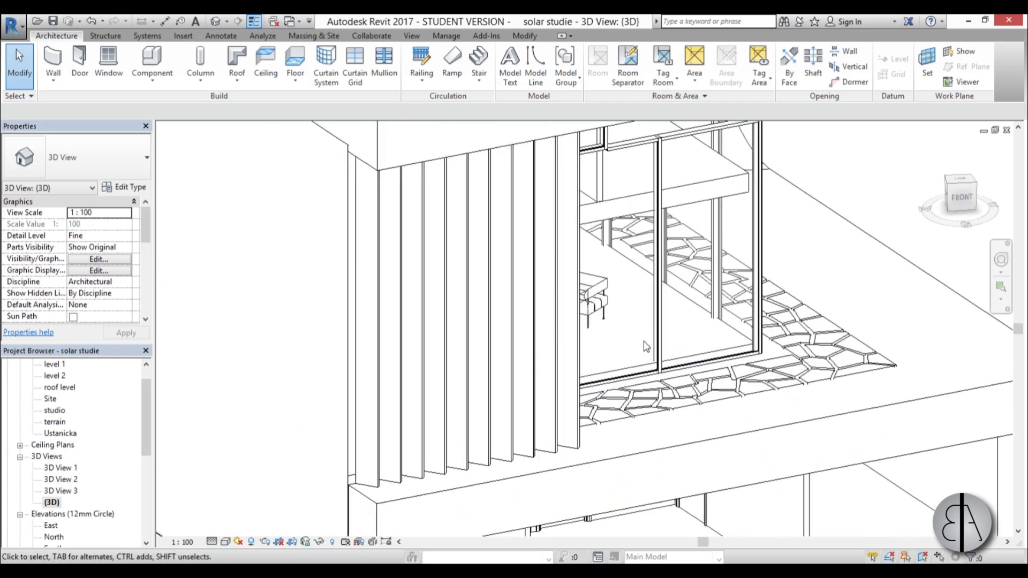
scroll(646, 347, down, 3)
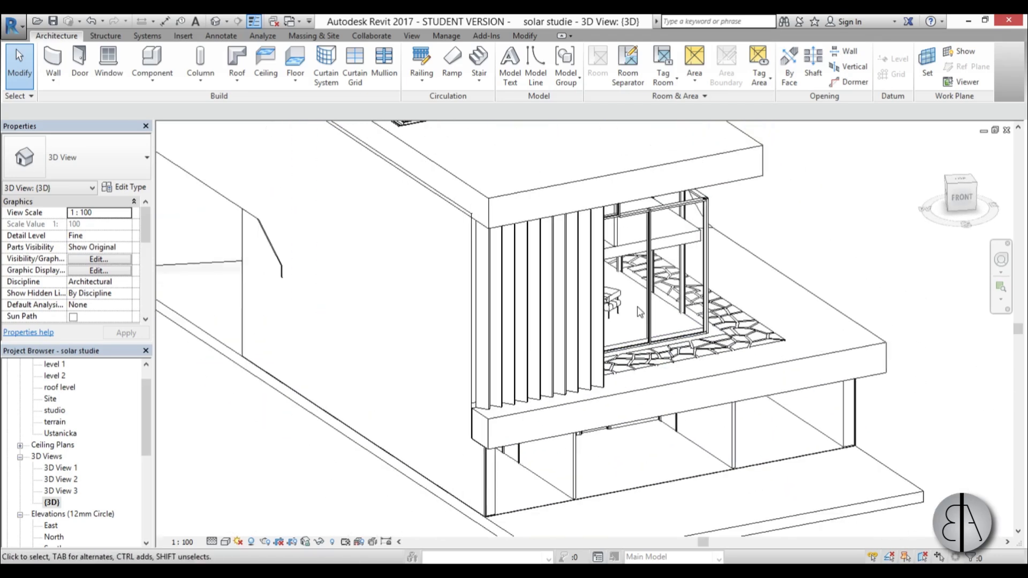
shift+middle_drag(640, 312, 696, 420)
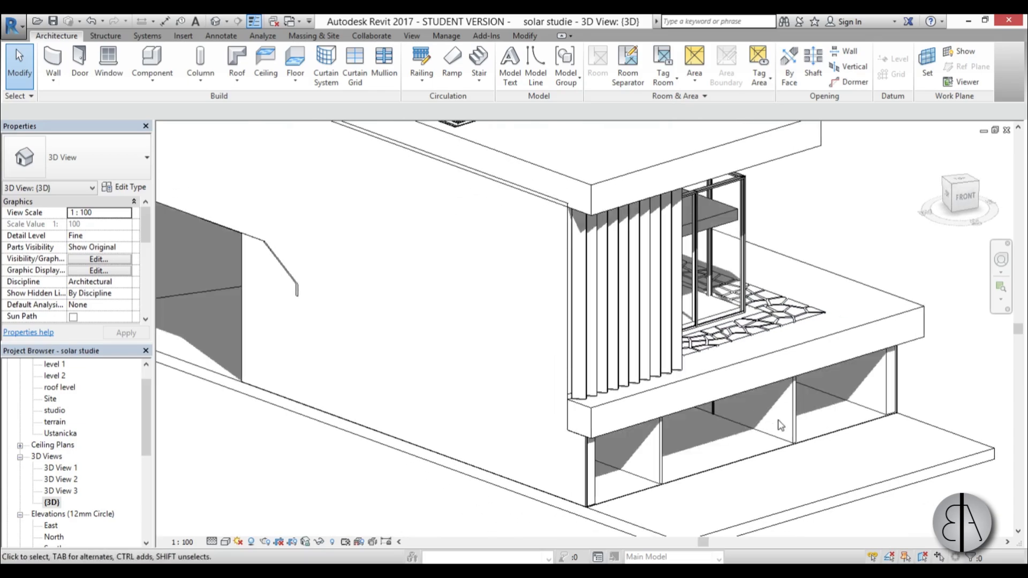
shift+middle_drag(781, 426, 535, 470)
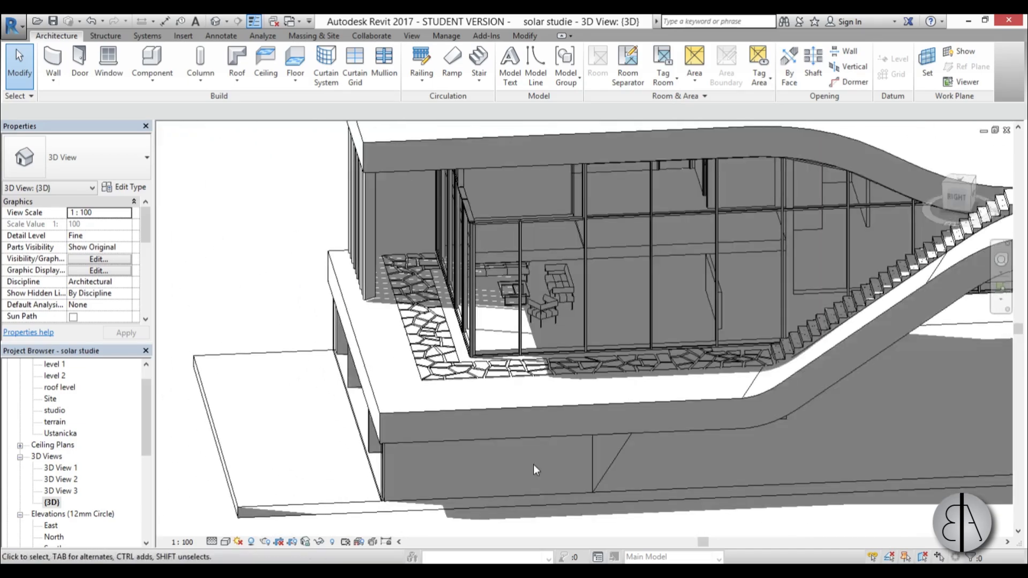
scroll(471, 332, up, 5)
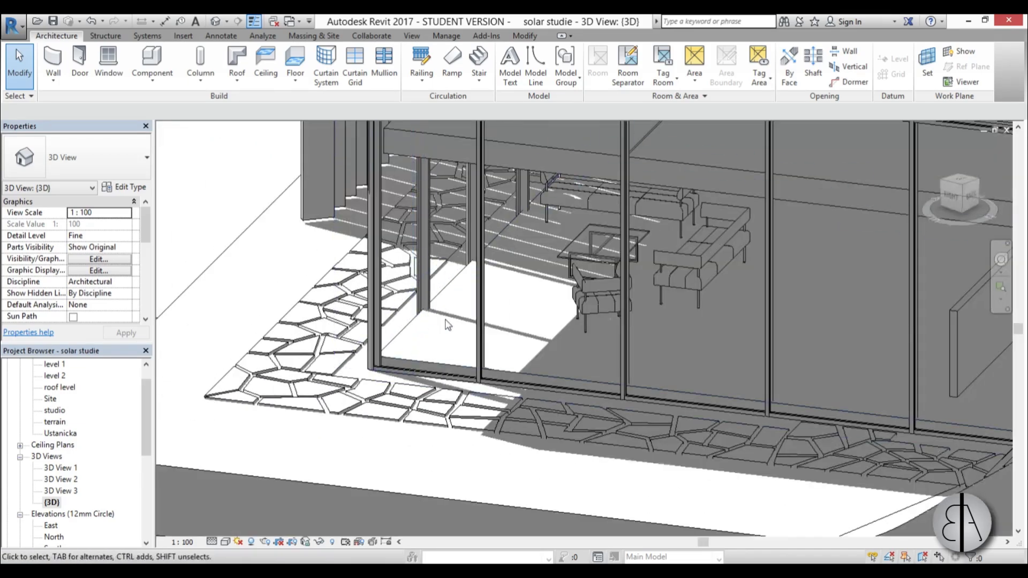
scroll(448, 324, down, 10)
shift+middle_drag(471, 343, 665, 426)
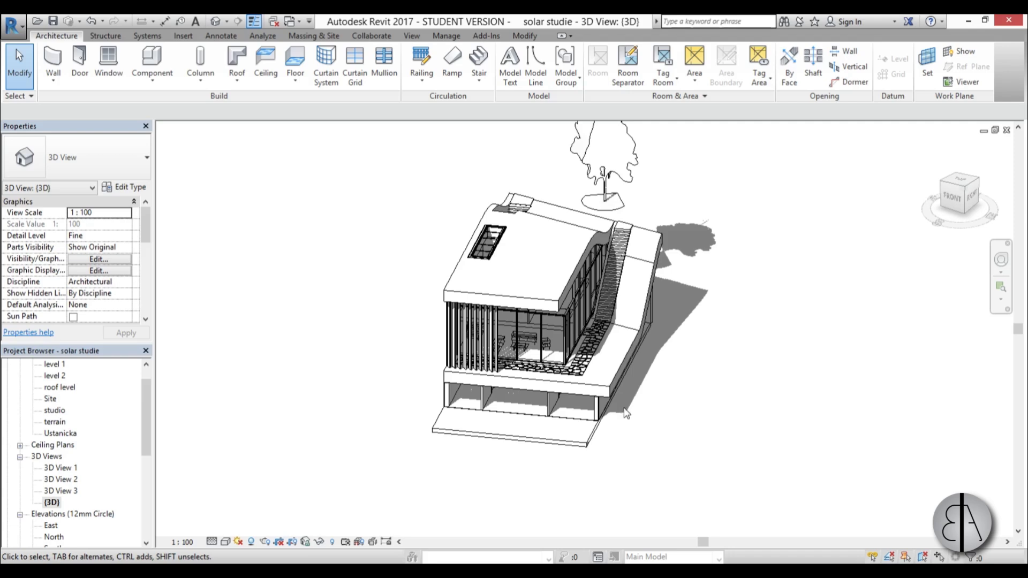
Turn Sun Path on and orbit to an oblique view of the April 16 arc around the house.
click(237, 542)
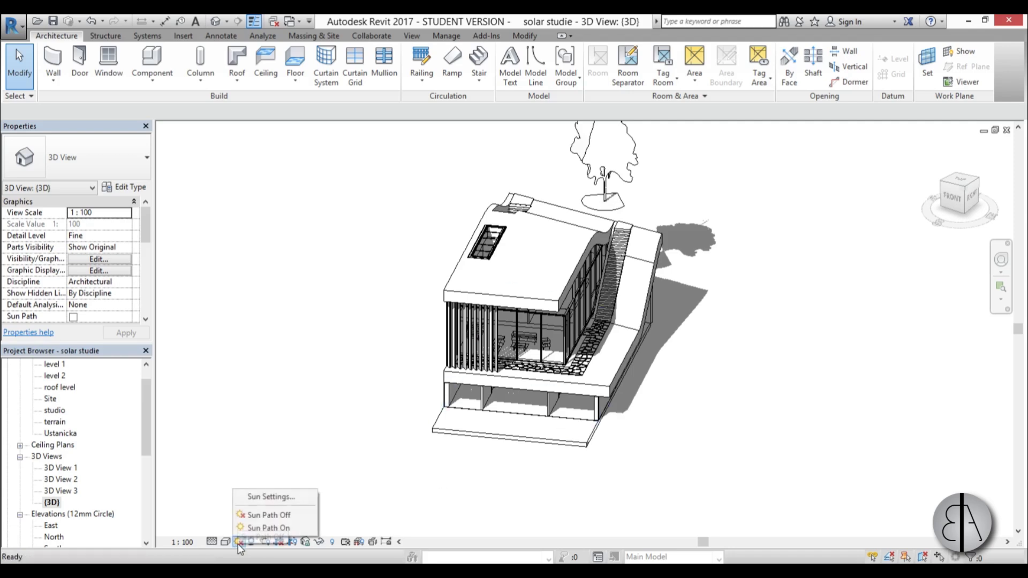
click(271, 534)
scroll(424, 367, down, 3)
shift+middle_drag(415, 404, 492, 498)
shift+middle_drag(460, 369, 537, 303)
scroll(538, 303, up, 2)
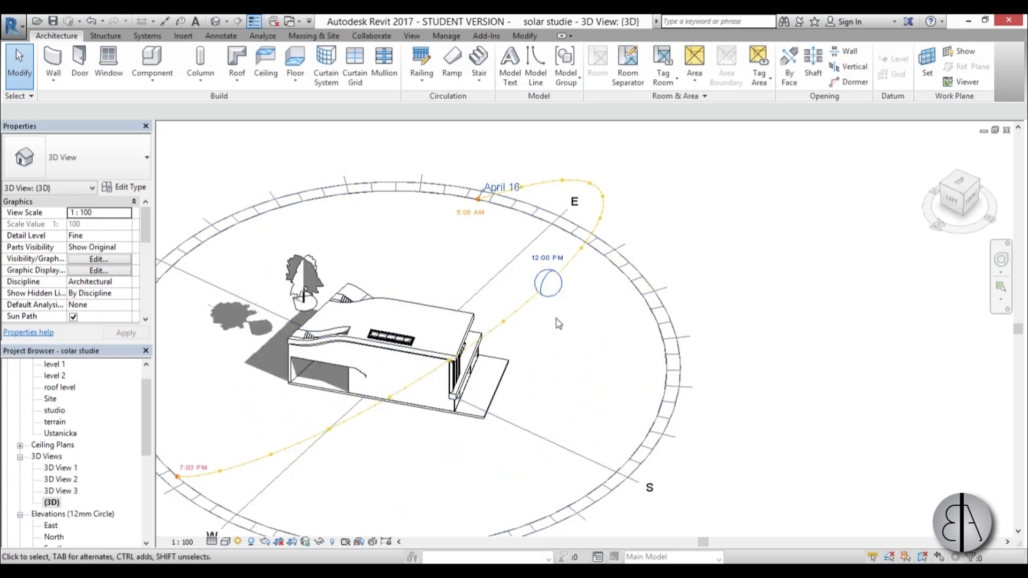
scroll(559, 353, down, 2)
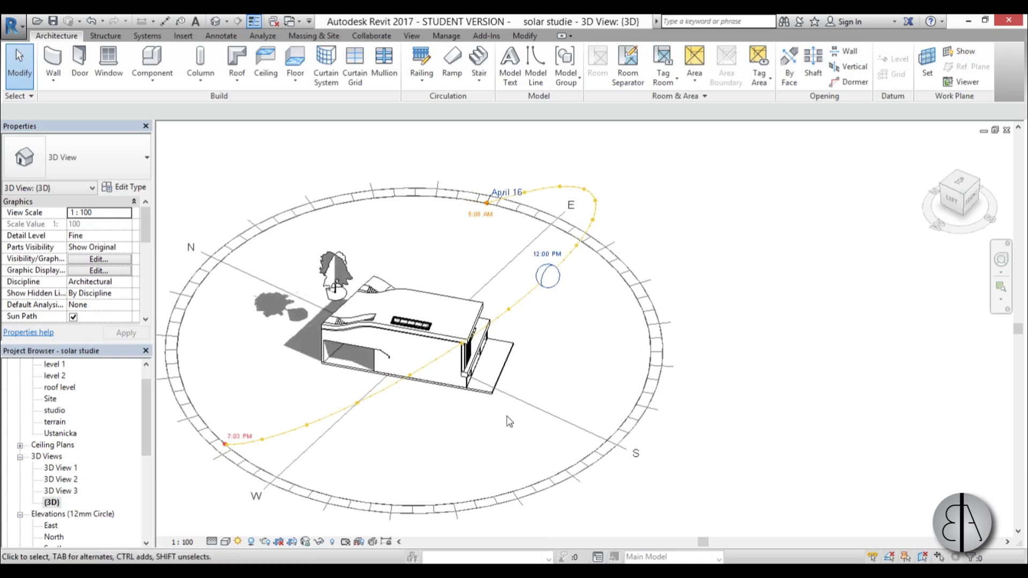
shift+middle_drag(512, 425, 530, 284)
scroll(521, 270, up, 2)
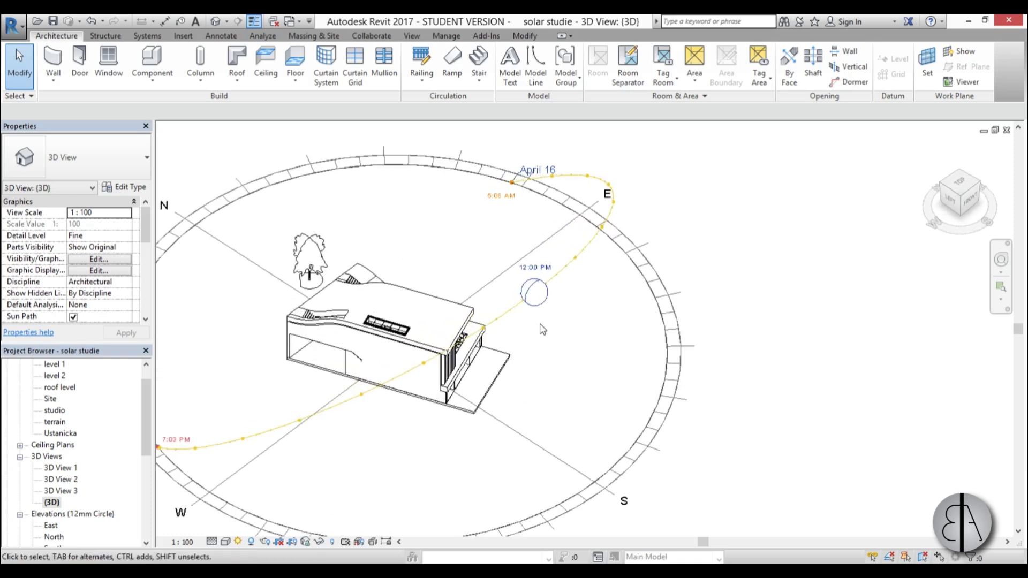
Enter 8:00 PM as the sun time, then drag the sun back east along its path.
click(519, 262)
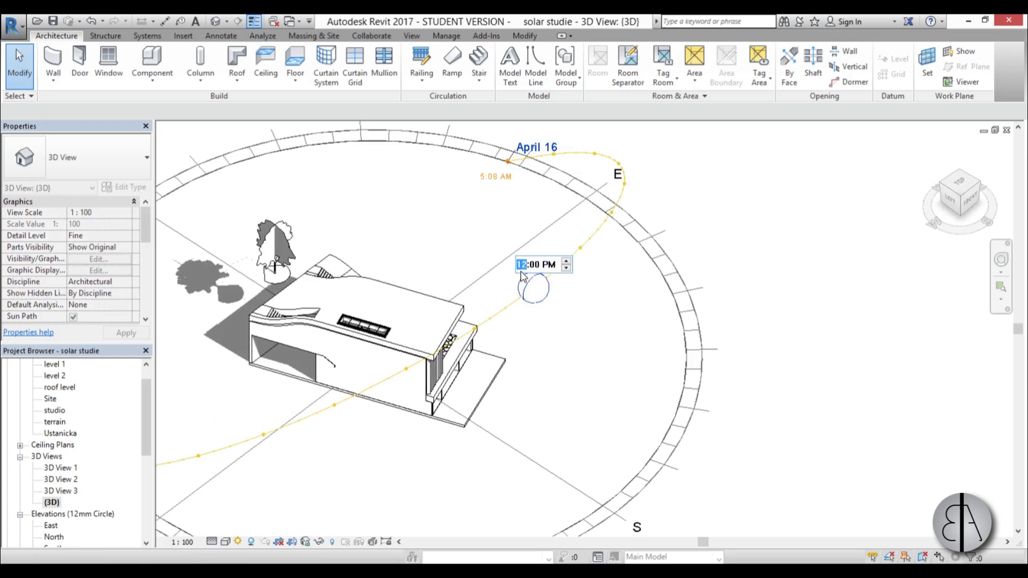
key(Return)
scroll(562, 254, down, 3)
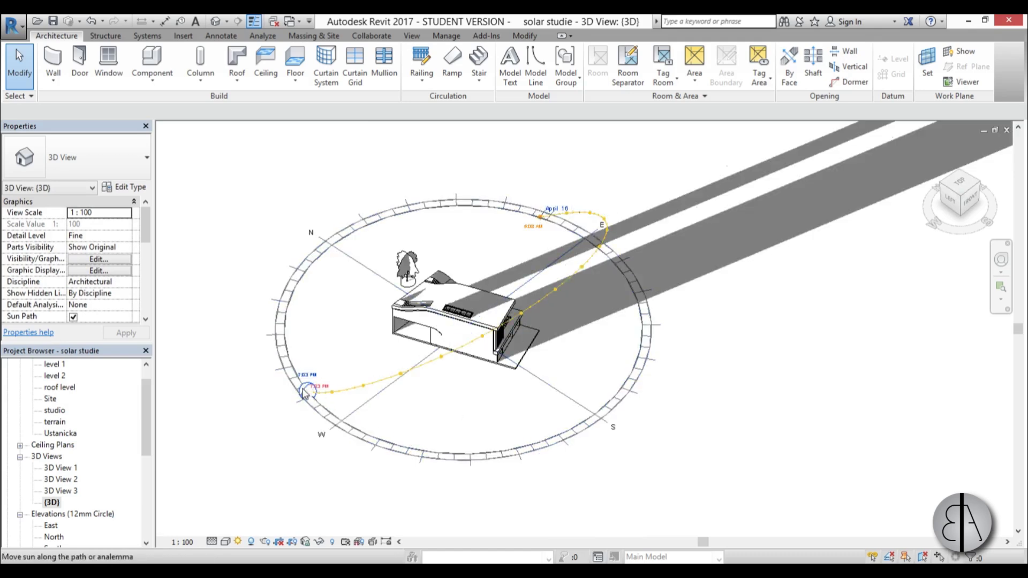
drag(308, 391, 502, 347)
drag(569, 290, 373, 410)
scroll(609, 239, up, 3)
scroll(510, 351, down, 4)
scroll(466, 361, up, 4)
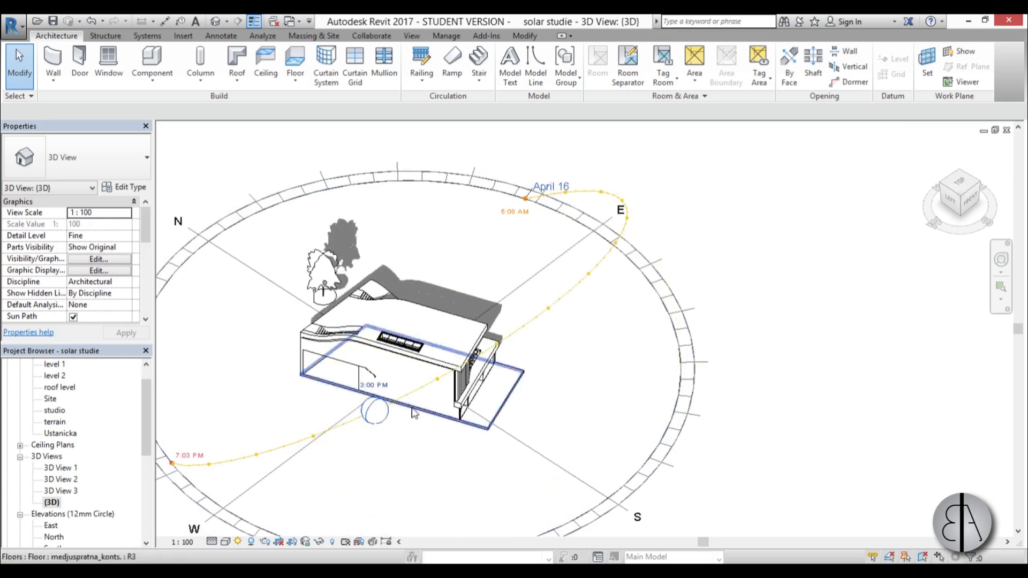
scroll(460, 473, down, 2)
Drag the sun from 3:00 PM into the morning, ending at 8:45 AM, with north facing up.
shift+middle_drag(461, 473, 315, 415)
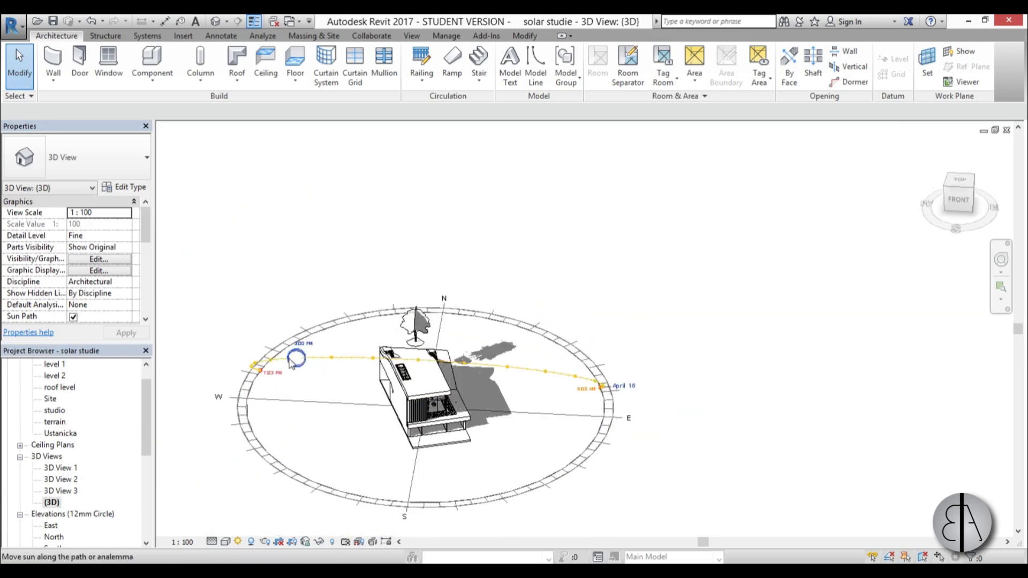
scroll(296, 369, up, 3)
scroll(297, 368, down, 2)
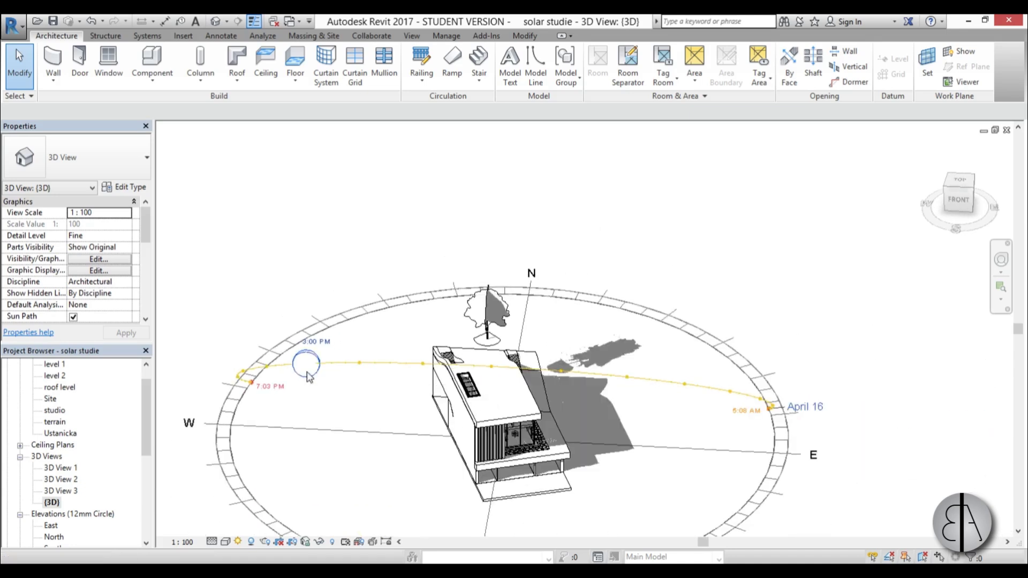
drag(302, 358, 642, 375)
scroll(547, 357, up, 4)
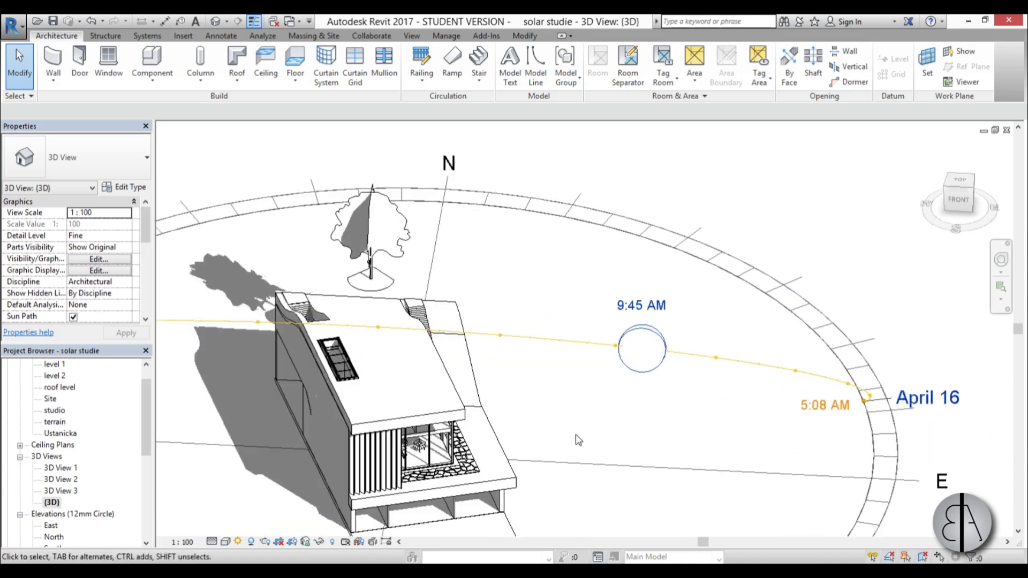
shift+middle_drag(549, 357, 494, 402)
scroll(335, 364, up, 5)
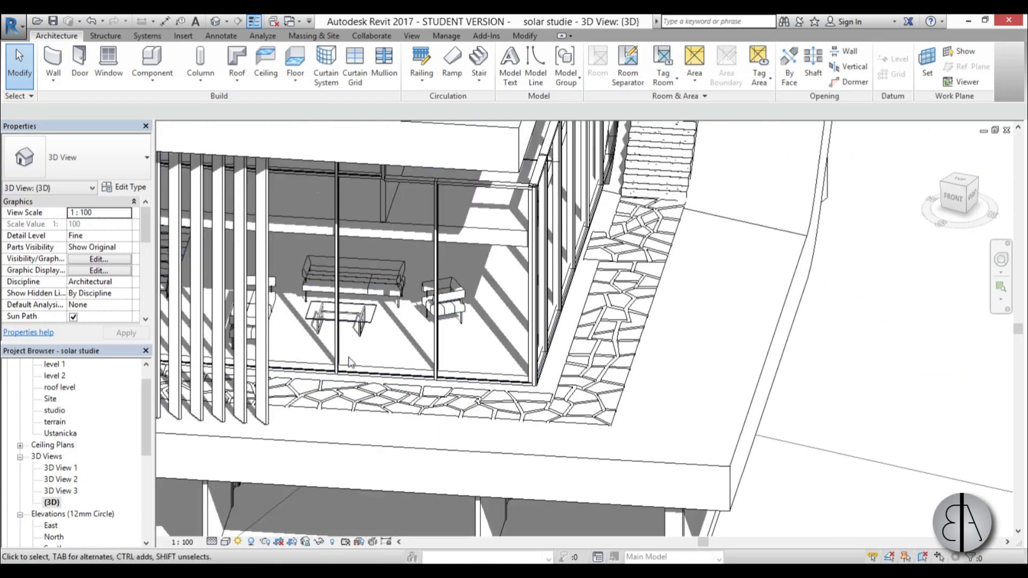
scroll(456, 296, down, 7)
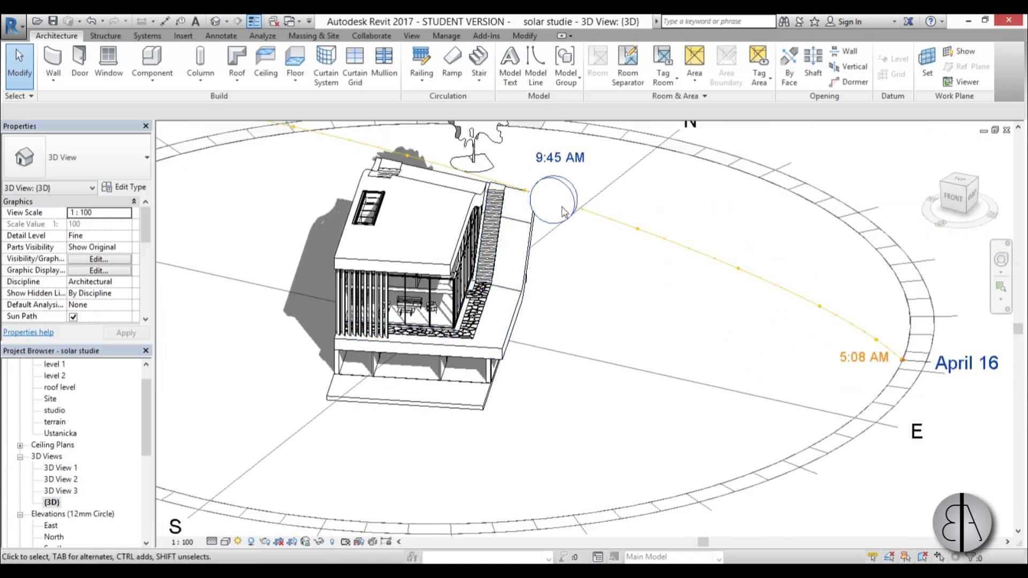
drag(547, 219, 664, 238)
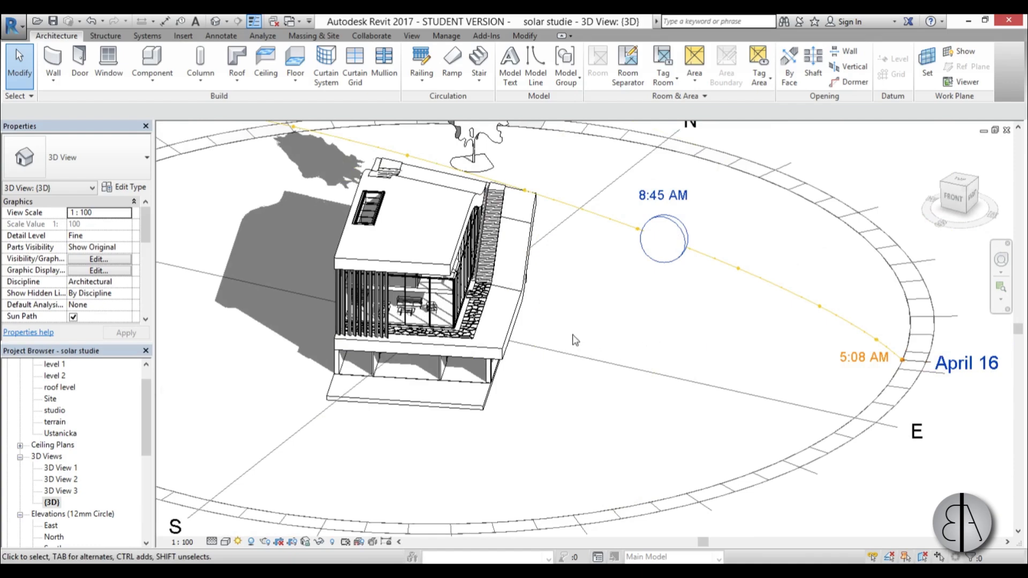
scroll(574, 340, down, 2)
scroll(506, 320, up, 8)
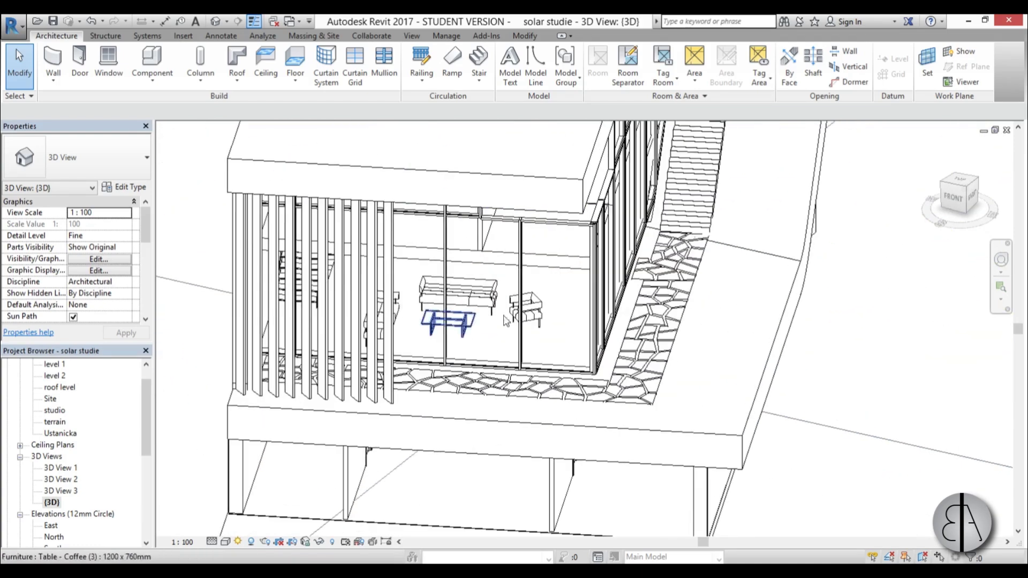
scroll(506, 320, down, 8)
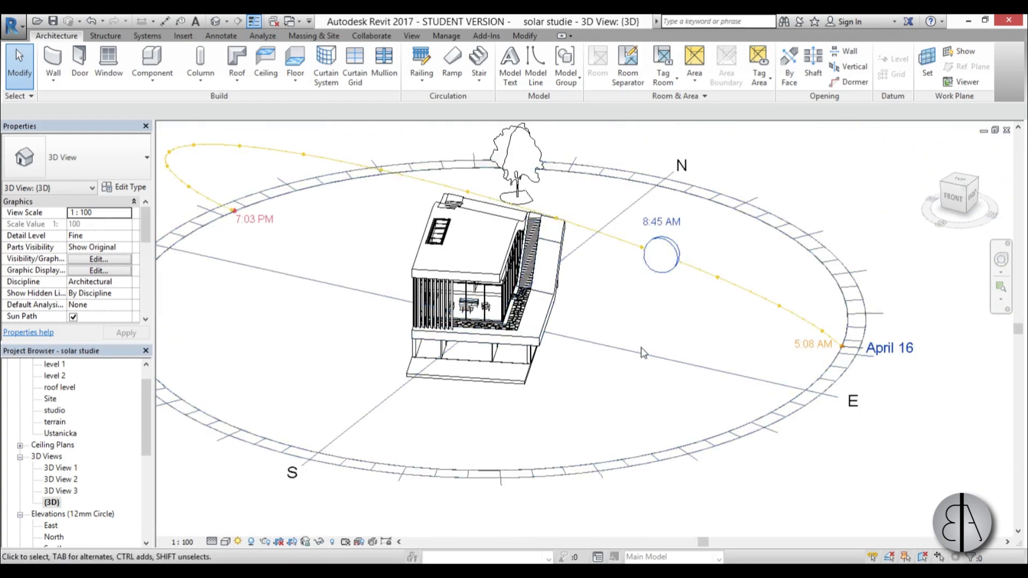
Drag the sun across the year from a September morning to the May 31 path.
shift+middle_drag(642, 353, 359, 311)
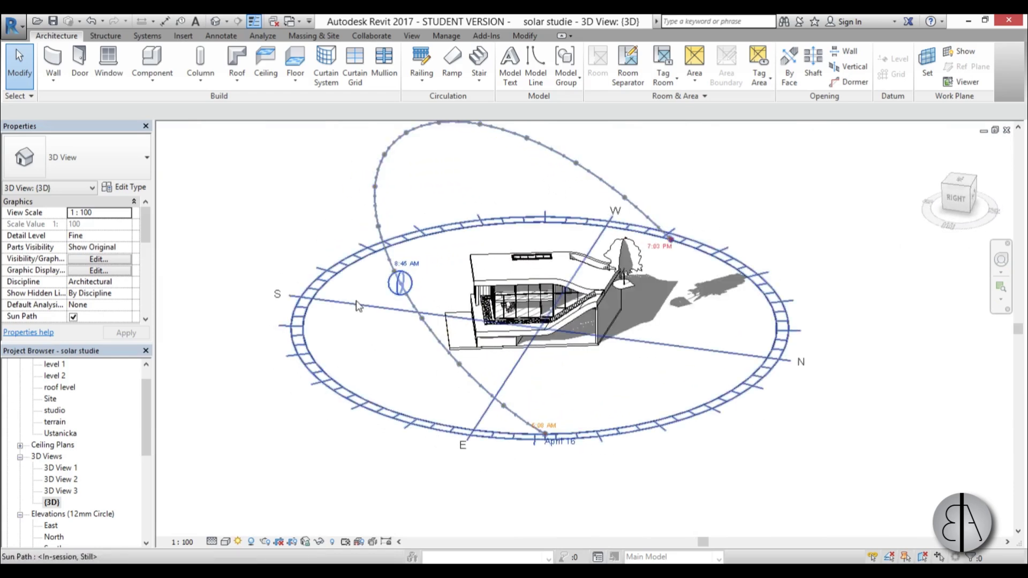
scroll(393, 281, up, 2)
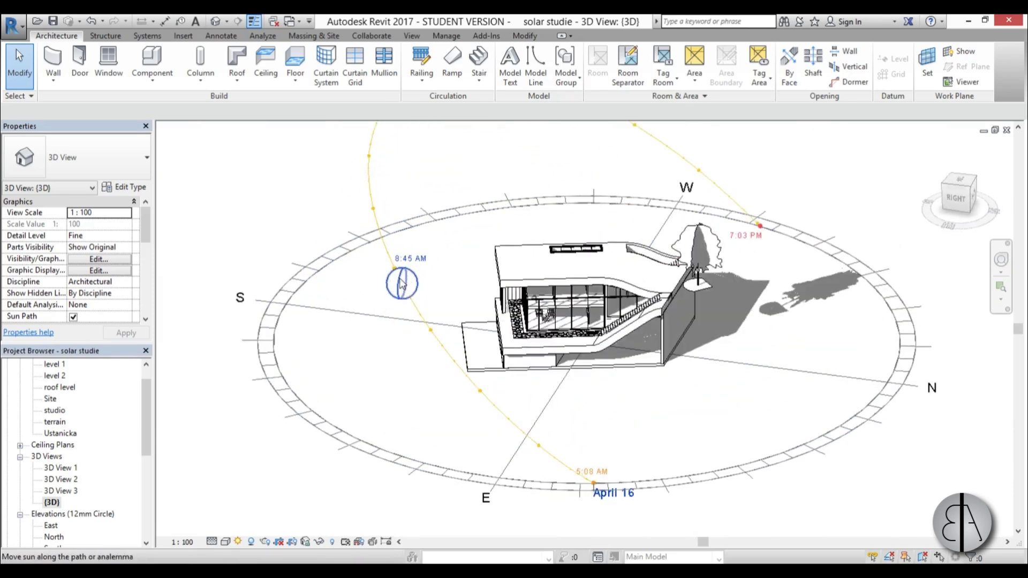
click(402, 283)
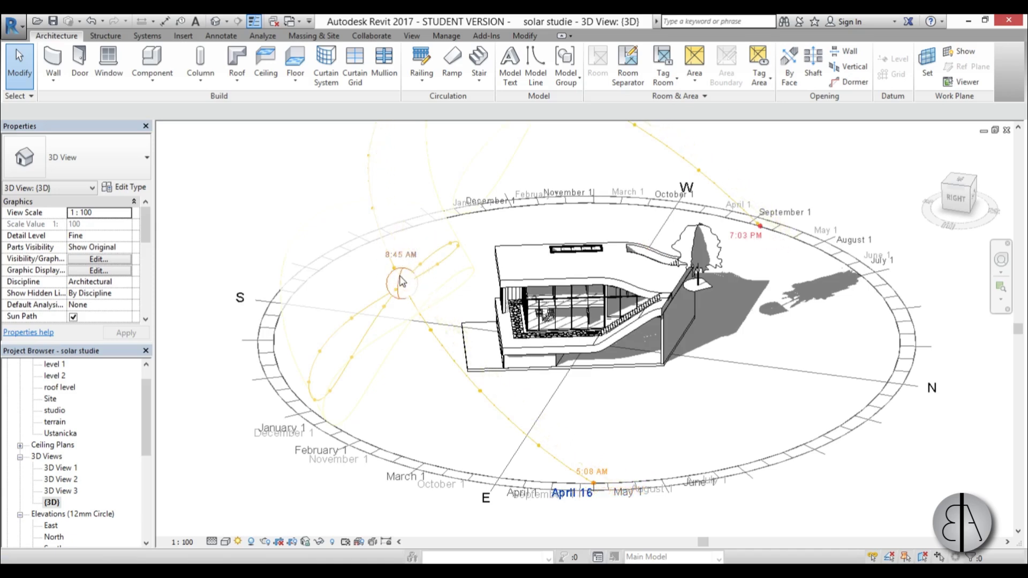
drag(401, 282, 348, 322)
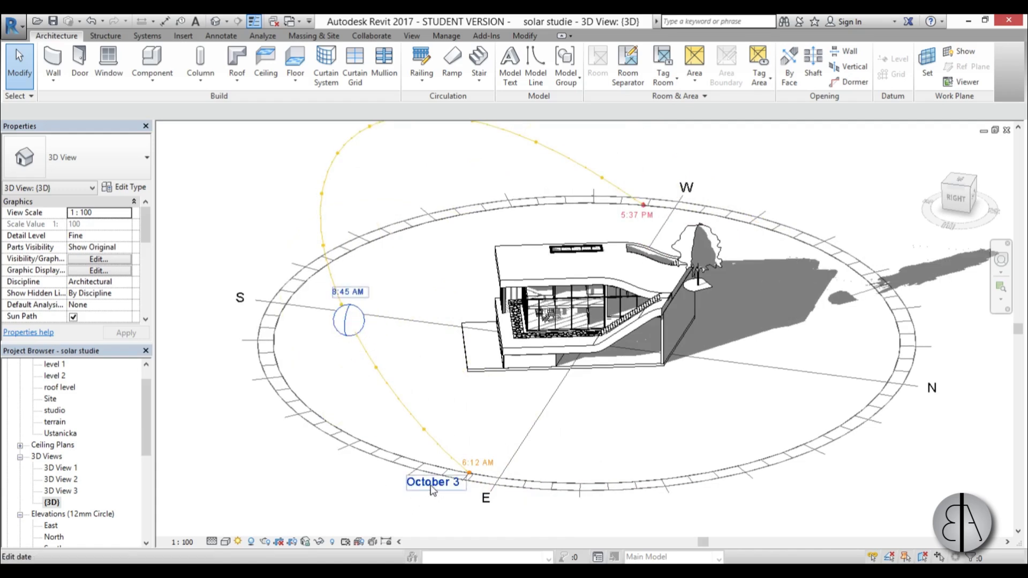
drag(348, 321, 461, 217)
scroll(515, 371, down, 3)
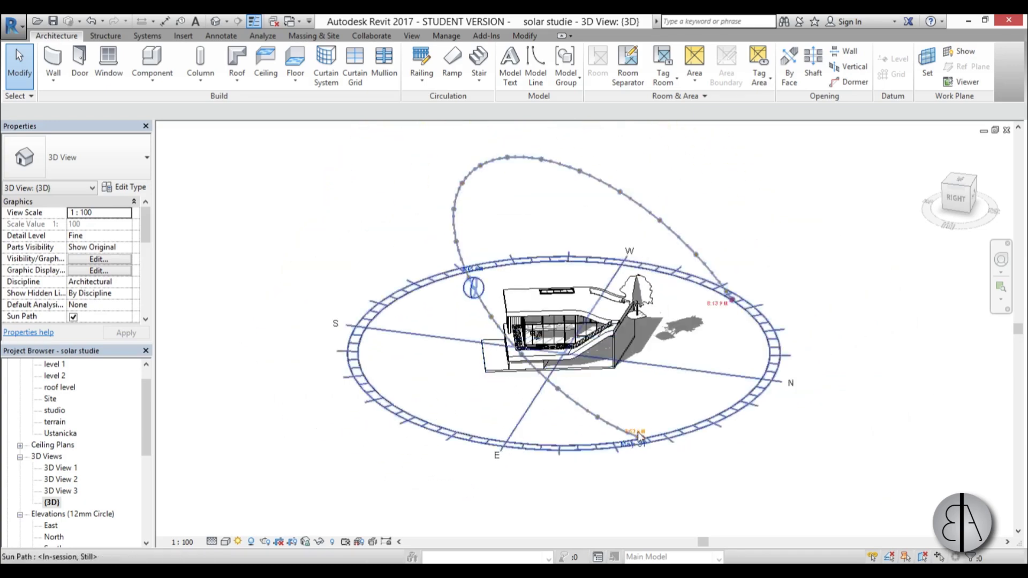
scroll(638, 435, up, 3)
scroll(638, 435, down, 3)
Slide the sun along the May 31 arc to 10:00 AM and orbit to inspect the shadows.
shift+middle_drag(638, 435, 660, 399)
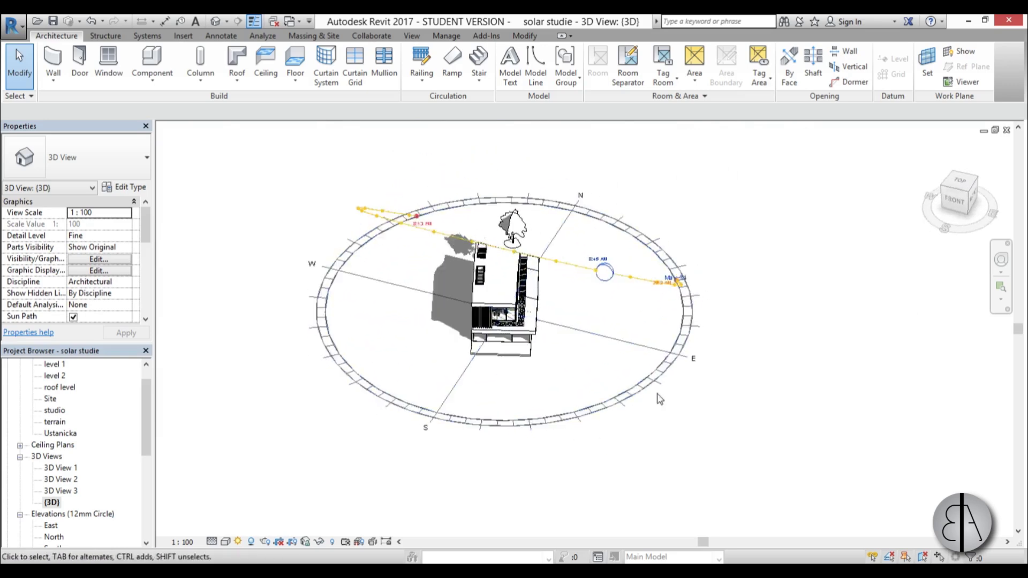
drag(605, 272, 555, 256)
shift+middle_drag(563, 369, 479, 343)
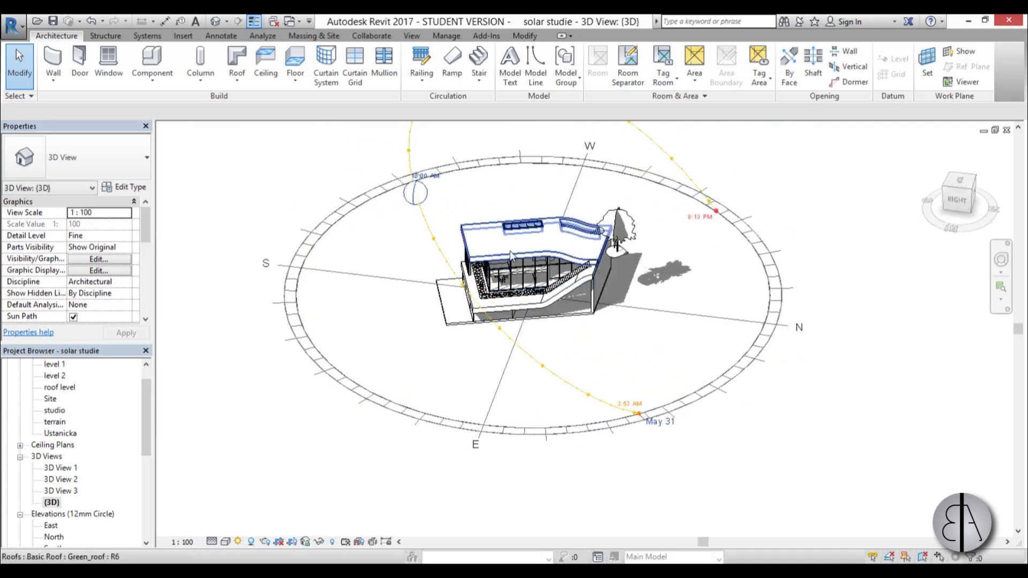
scroll(510, 256, up, 2)
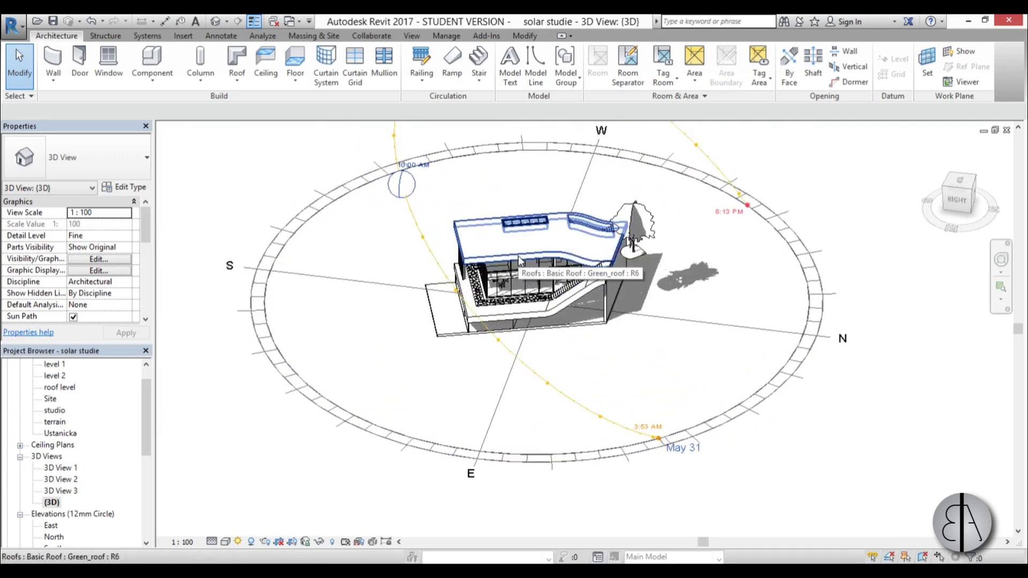
shift+middle_drag(518, 260, 553, 406)
scroll(541, 377, down, 4)
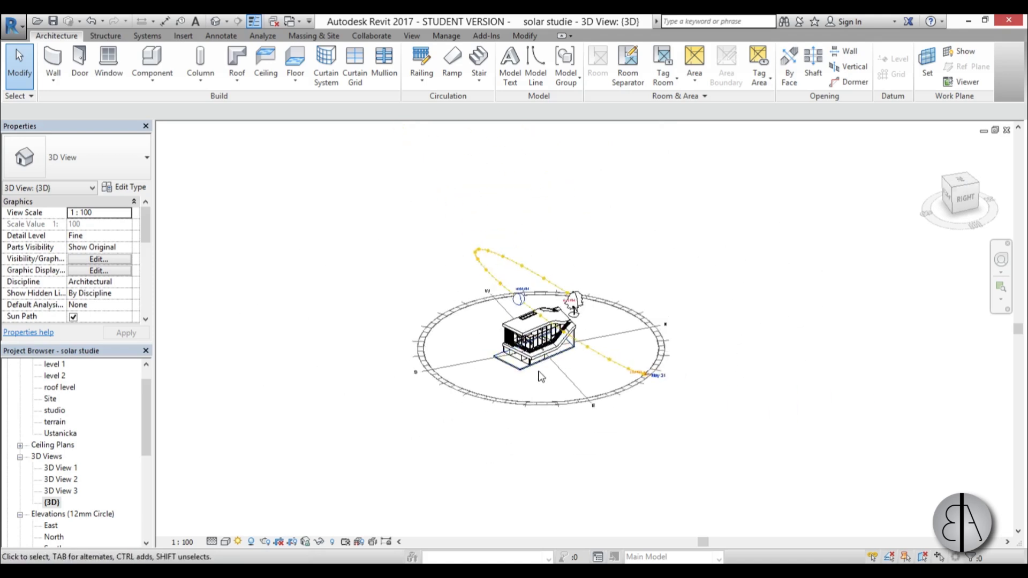
scroll(540, 374, up, 3)
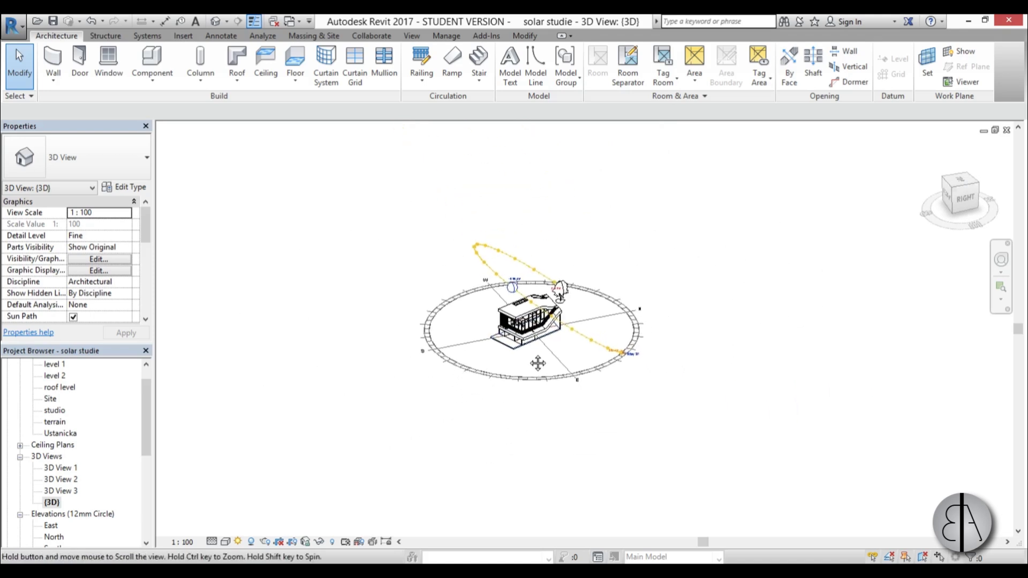
Set a Single Day solar study for 4/16, sunrise to sunset, at 15-minute intervals (56 frames).
click(239, 541)
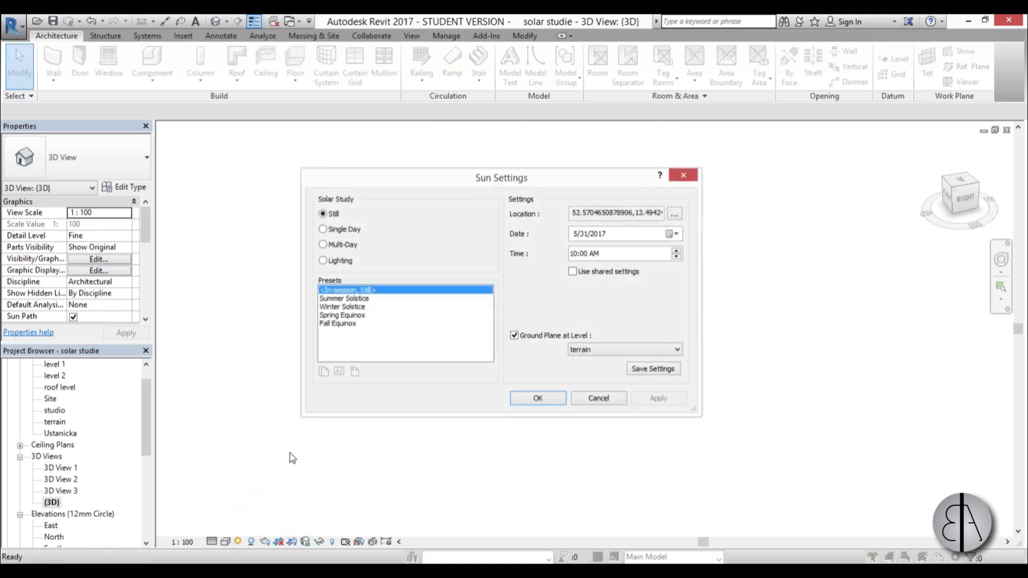
click(323, 229)
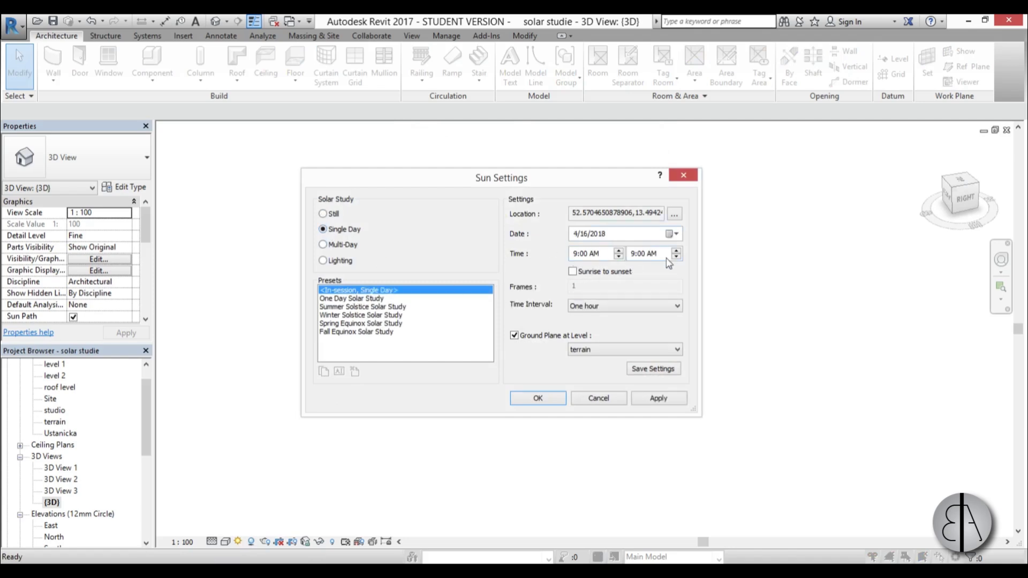
click(573, 272)
click(600, 309)
click(615, 321)
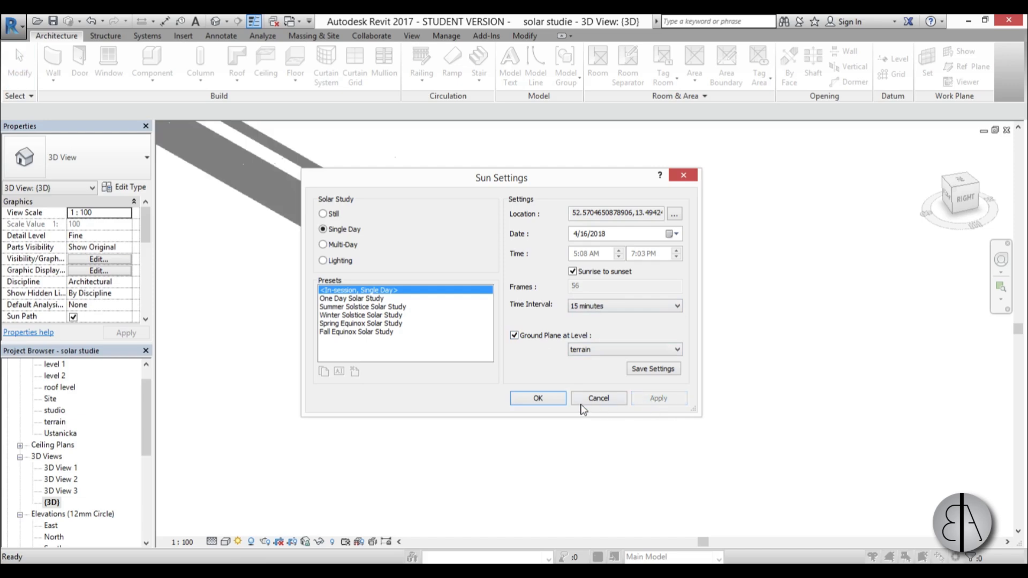
click(546, 398)
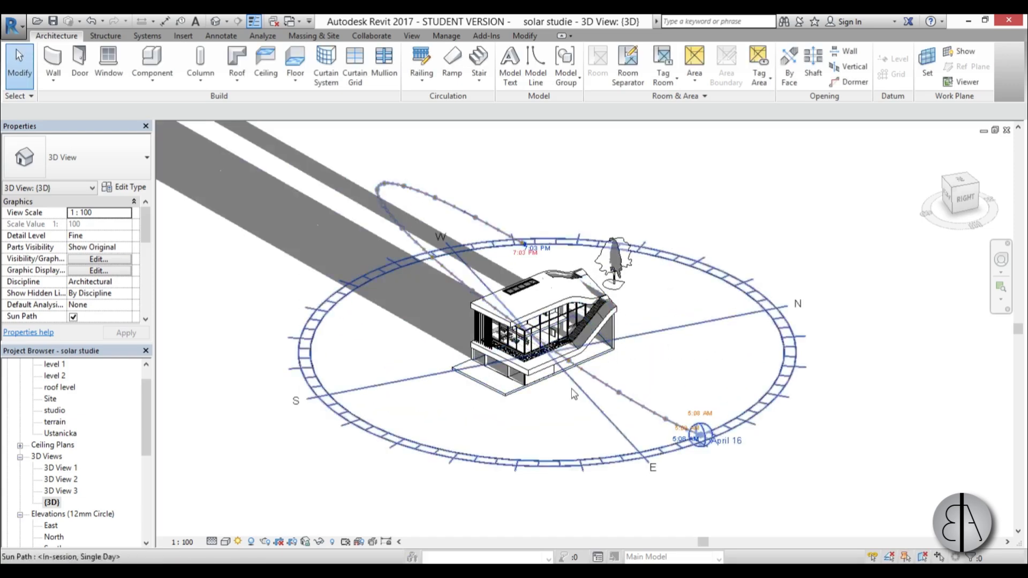
Turn on Crop View and Crop Region Visible for the 3D view.
scroll(520, 402, down, 2)
scroll(519, 398, down, 5)
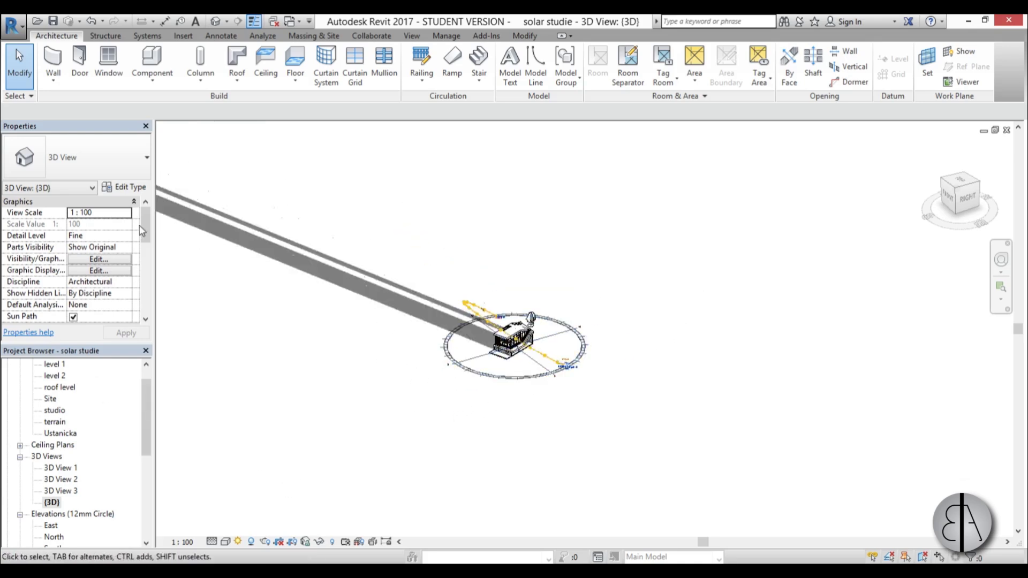
drag(141, 231, 142, 269)
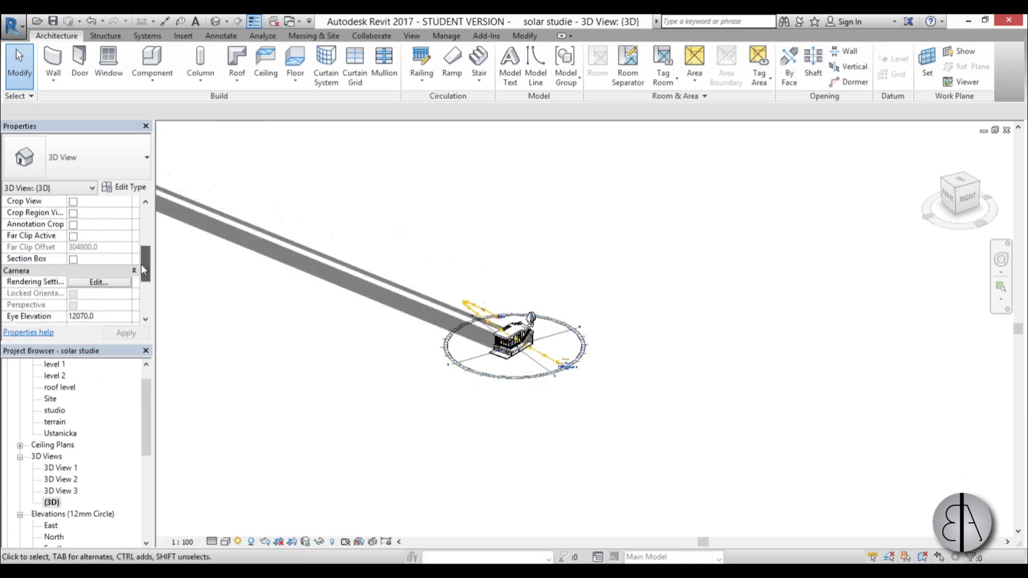
click(73, 214)
Pull the crop frame's four edges in to tightly frame the house and sun path.
click(514, 223)
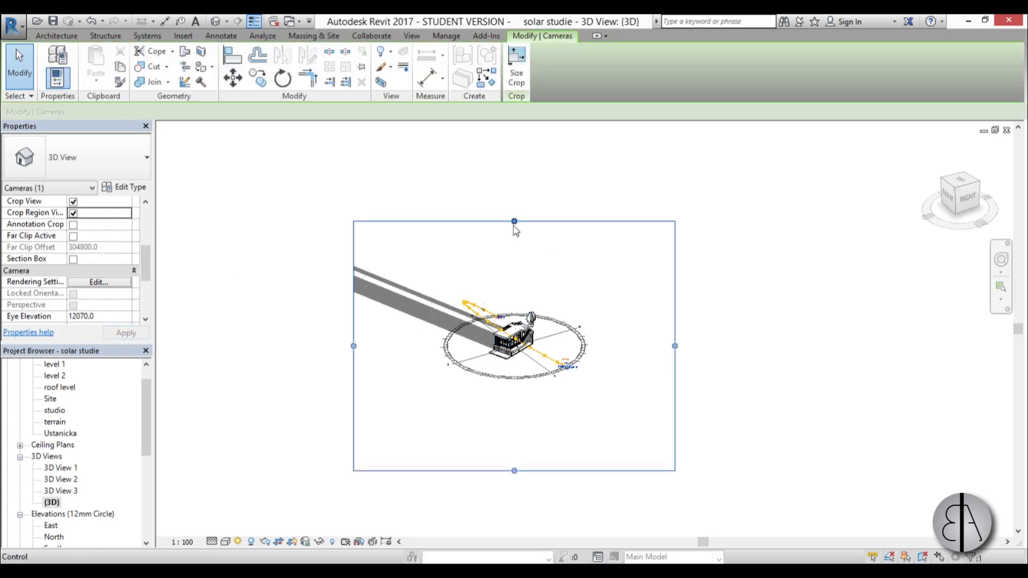
drag(514, 221, 513, 265)
drag(514, 471, 511, 411)
drag(353, 338, 394, 338)
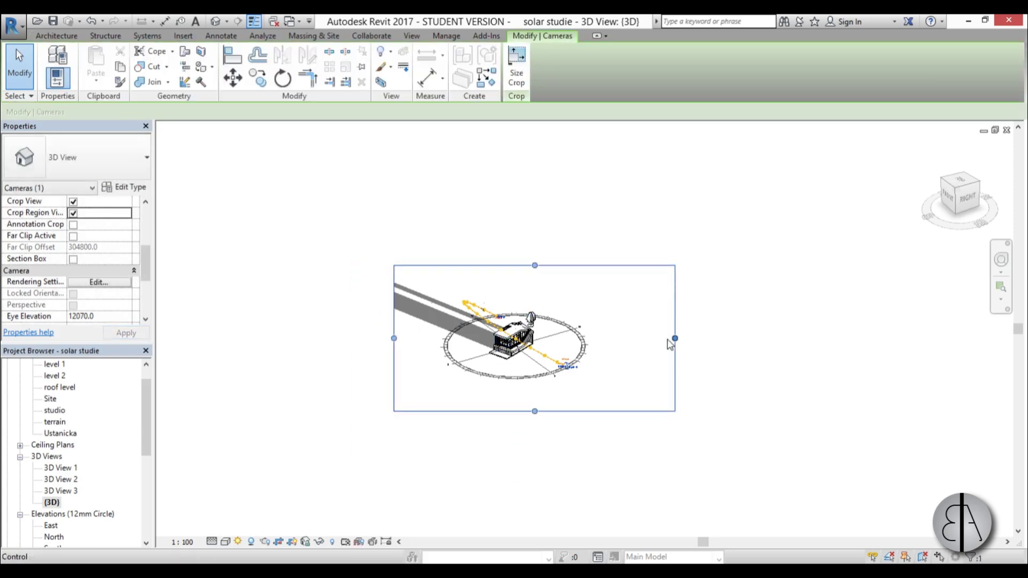
drag(673, 339, 634, 339)
drag(515, 411, 517, 408)
scroll(511, 348, up, 5)
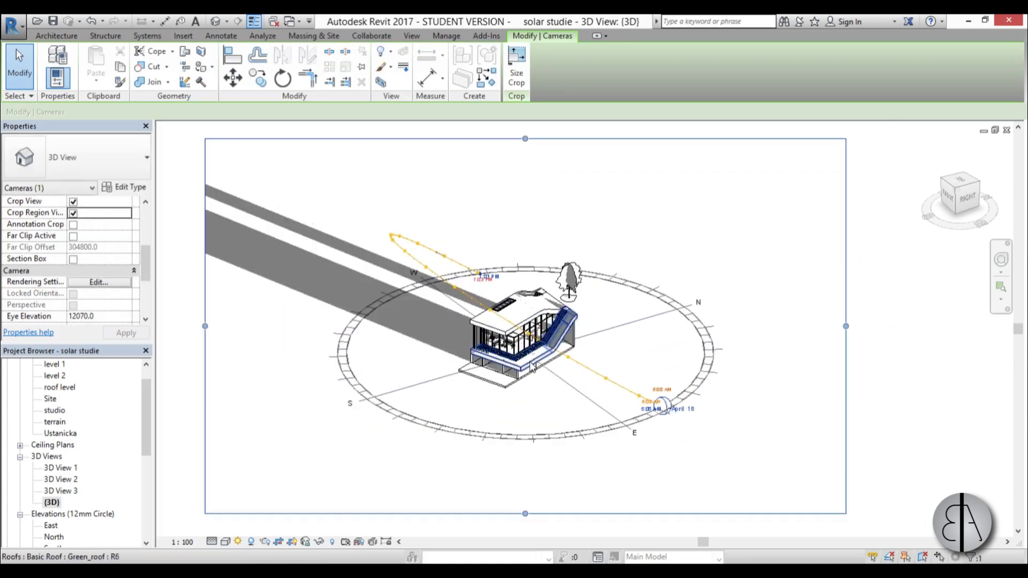
middle_drag(532, 366, 541, 371)
key(Escape)
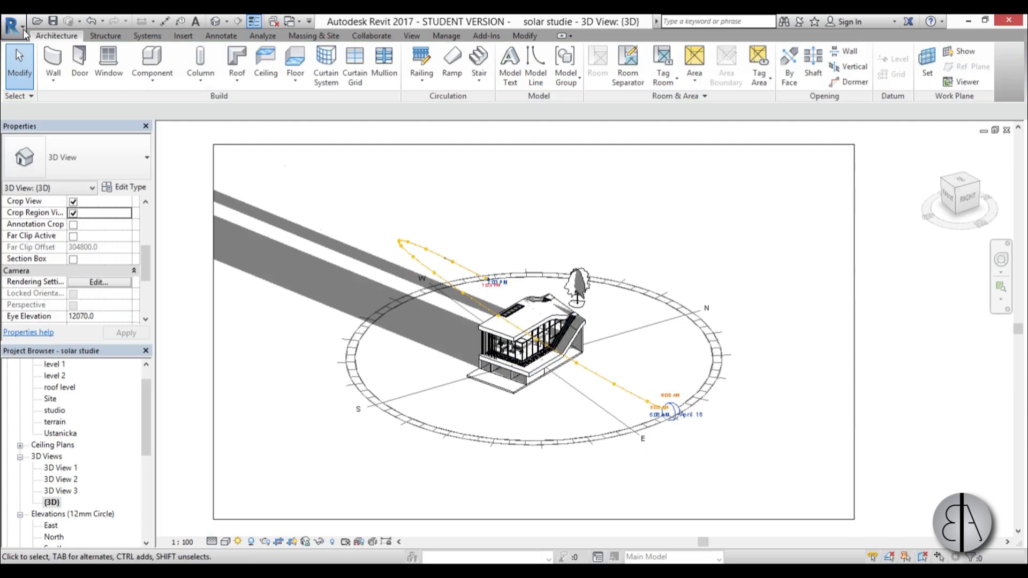
Export the solar study animation, accepting the 15 fps Hidden Line length and format settings.
click(18, 31)
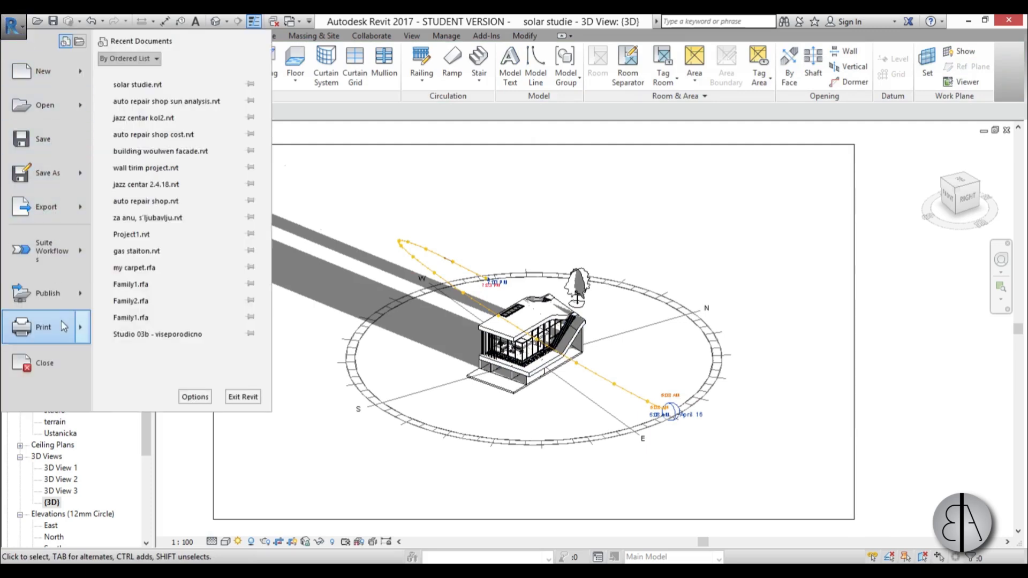
mouse_move(56, 225)
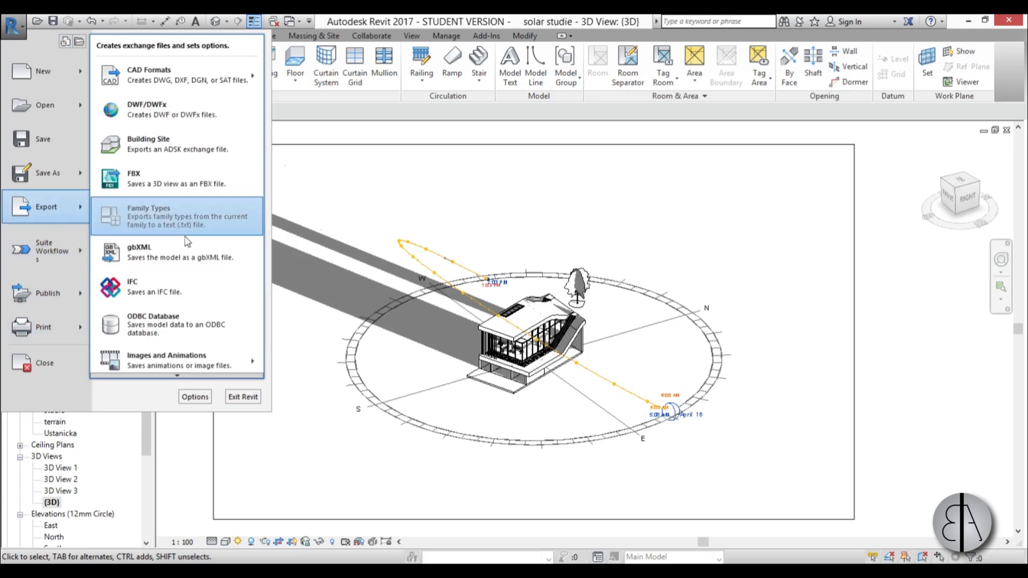
mouse_move(149, 365)
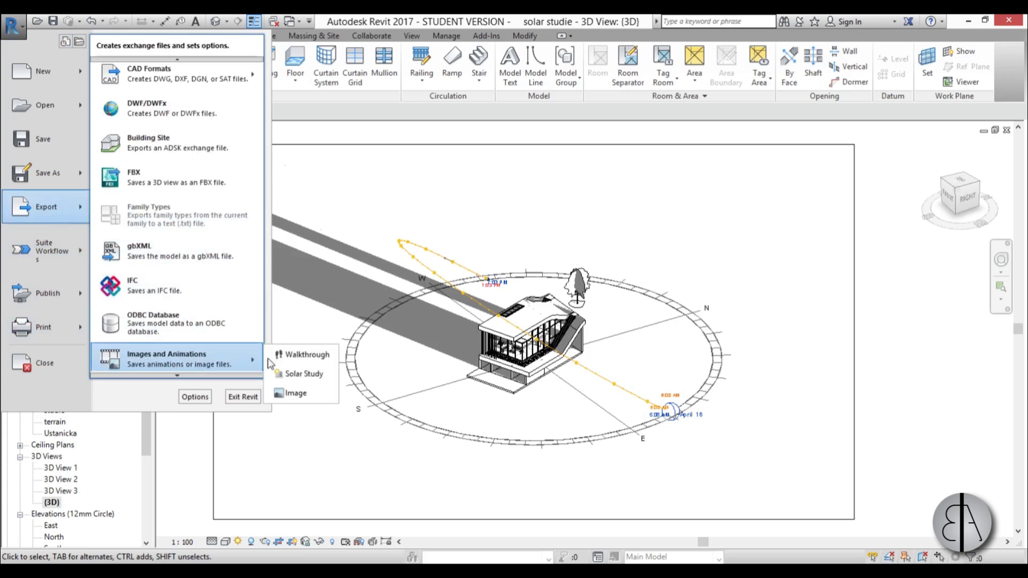
click(290, 383)
drag(381, 227, 410, 208)
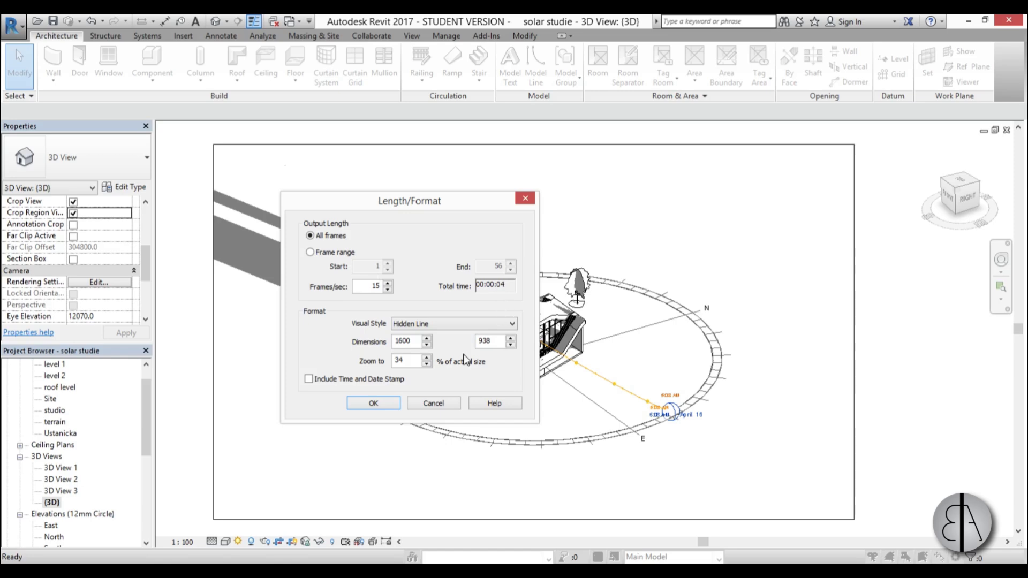
click(365, 404)
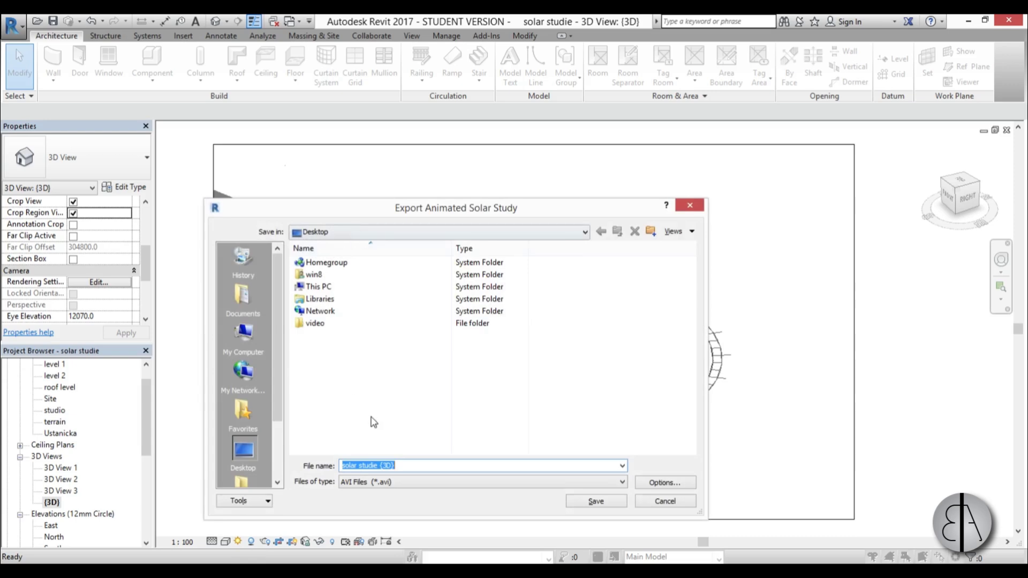
Save it as the uncompressed AVI 'solar studie {3D}' on the Desktop.
click(416, 470)
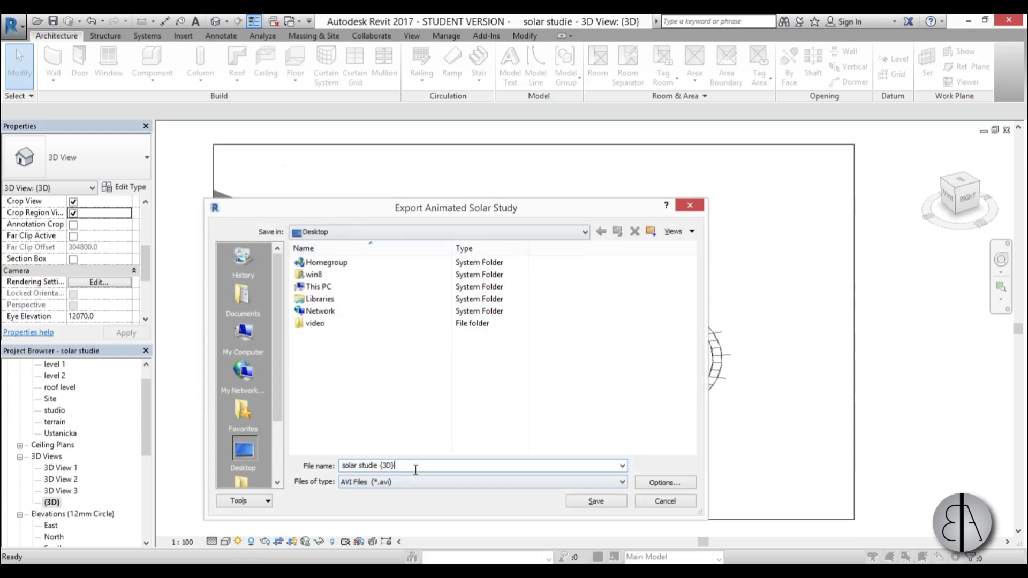
click(608, 505)
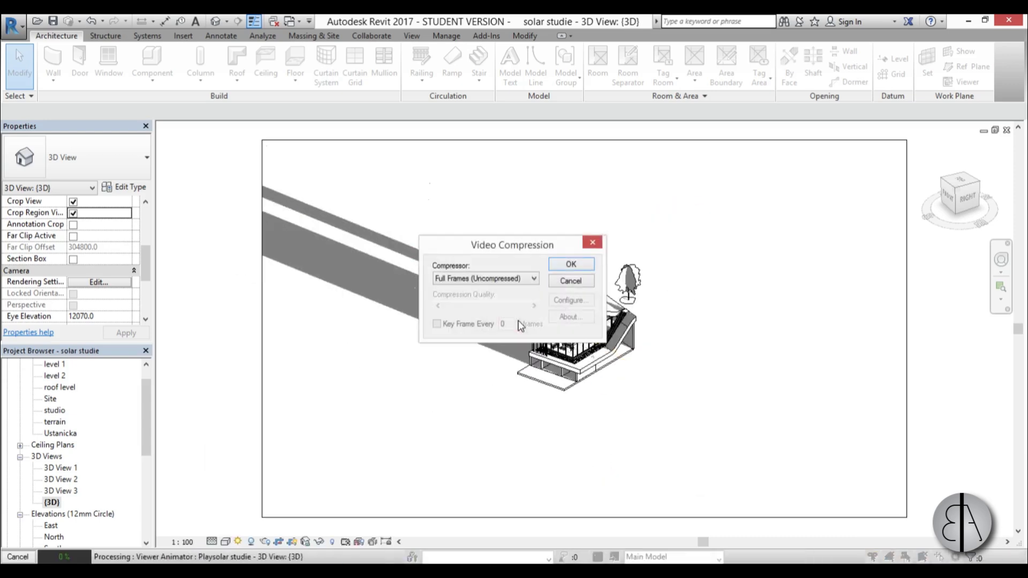
click(571, 265)
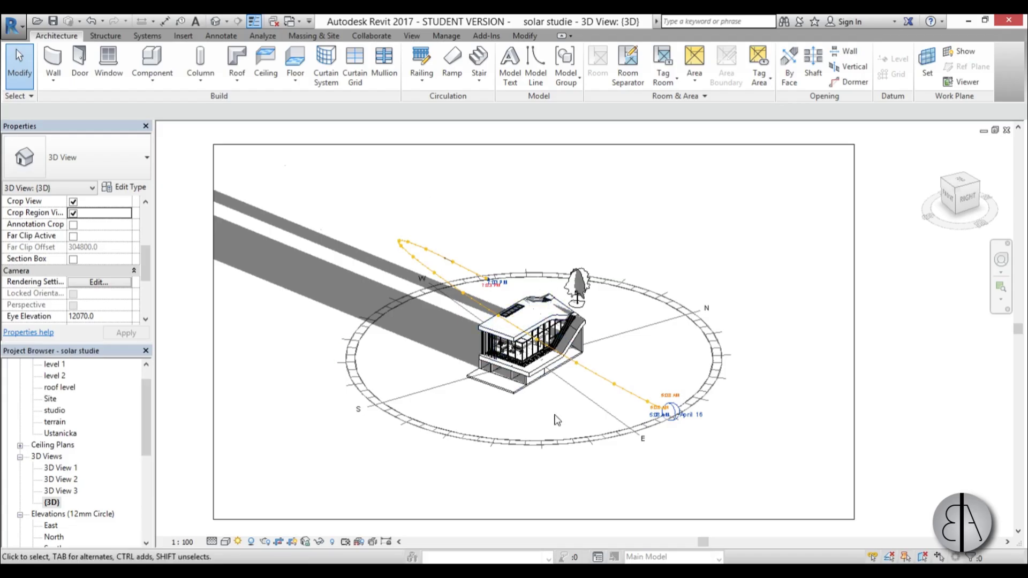
middle_drag(470, 387, 491, 335)
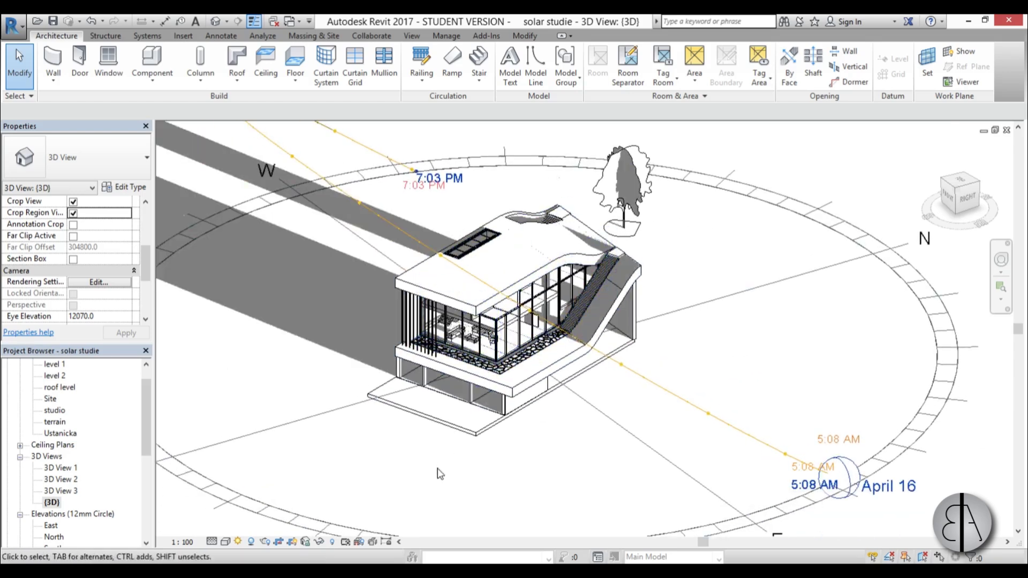
middle_drag(452, 462, 461, 436)
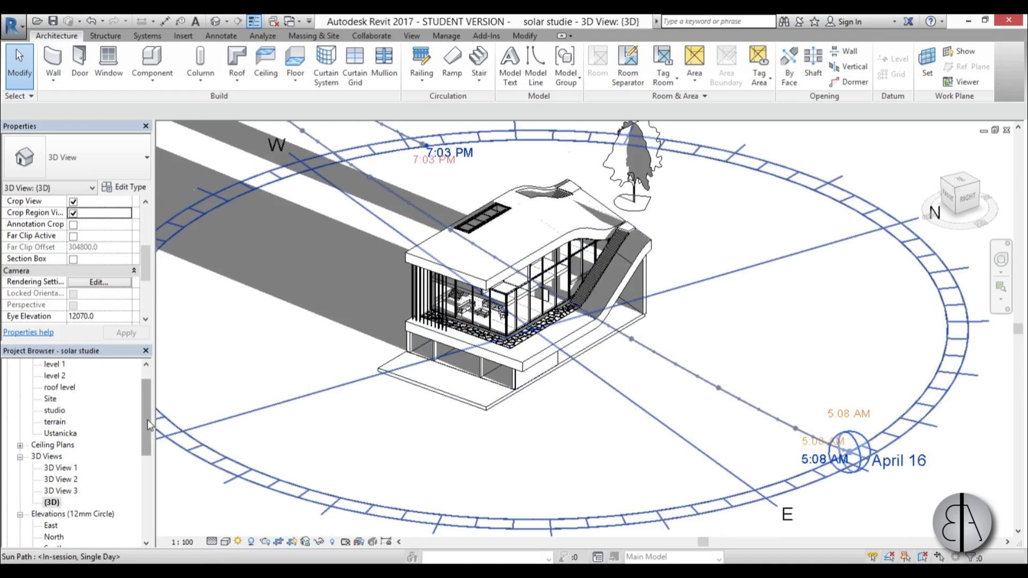
drag(146, 418, 146, 406)
double_click(54, 388)
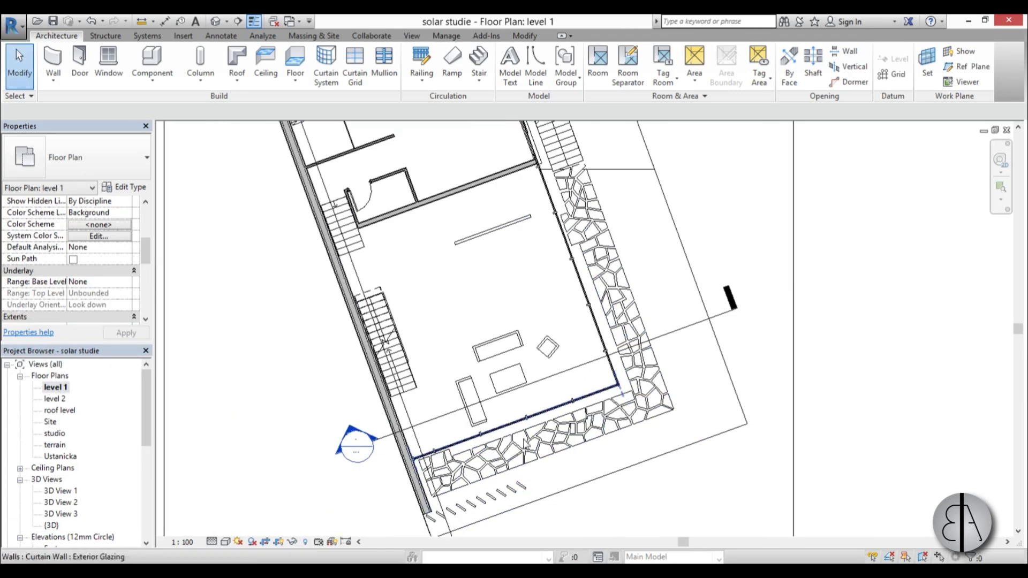
middle_drag(439, 407, 462, 338)
scroll(540, 167, down, 2)
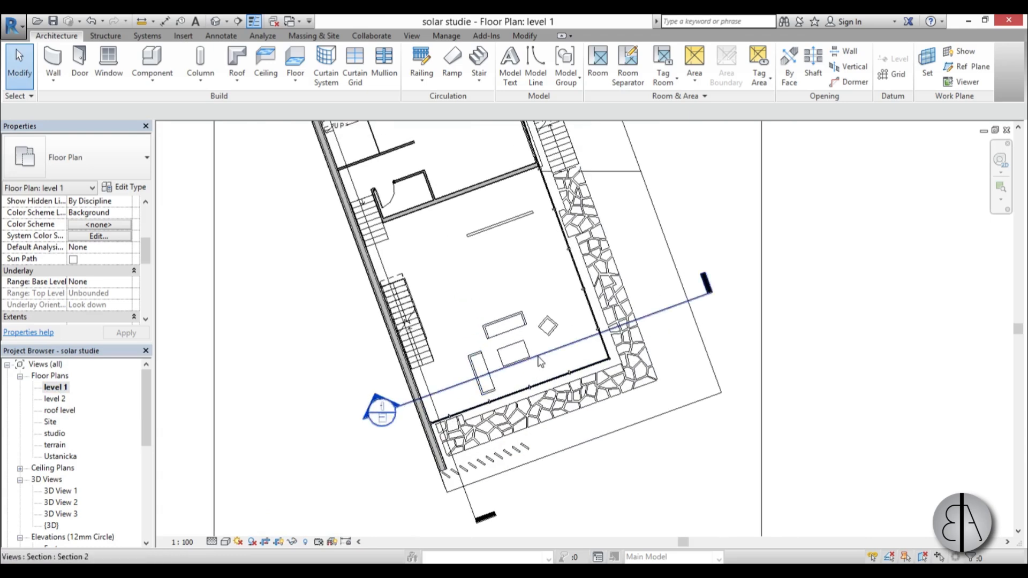
double_click(375, 400)
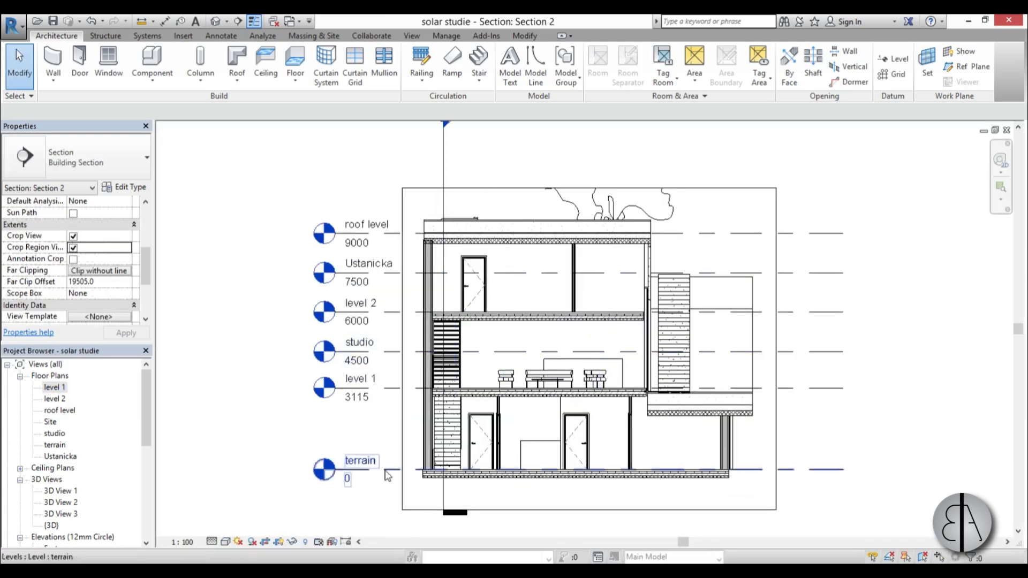
scroll(572, 363, up, 2)
scroll(553, 349, up, 3)
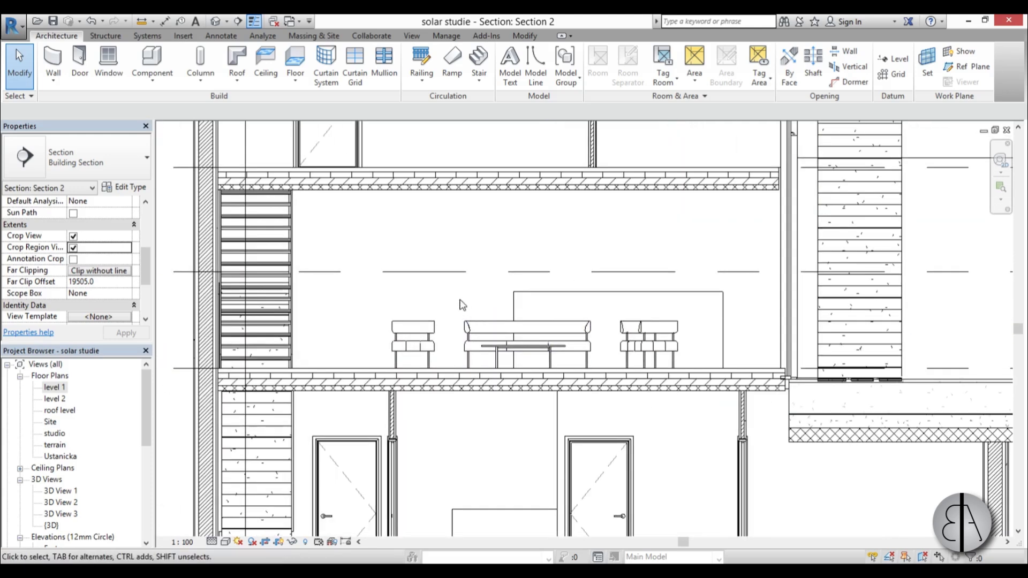
scroll(460, 300, down, 3)
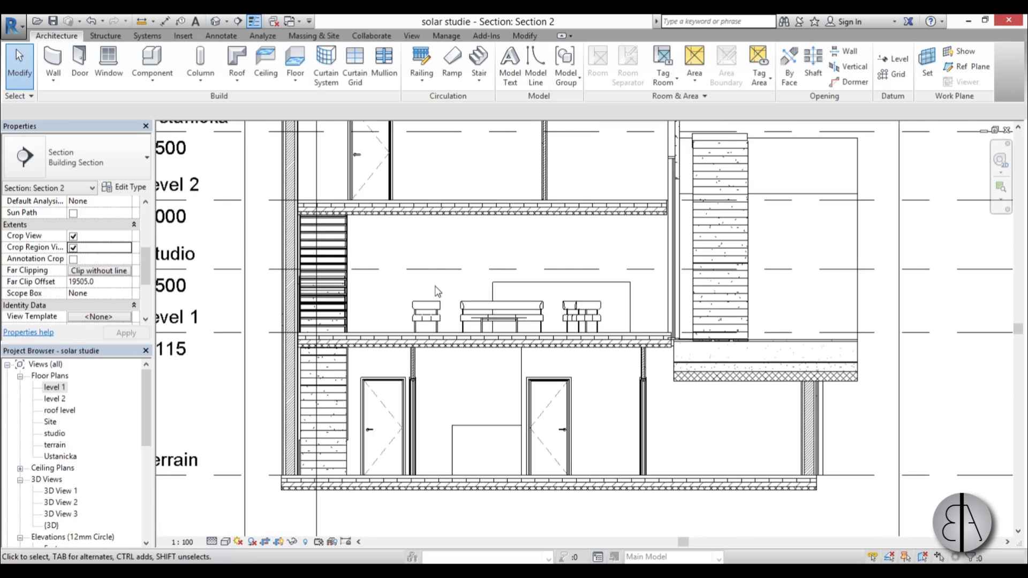
Place a non-perspective camera above the floor aimed straight down, creating 3D View 4.
click(227, 22)
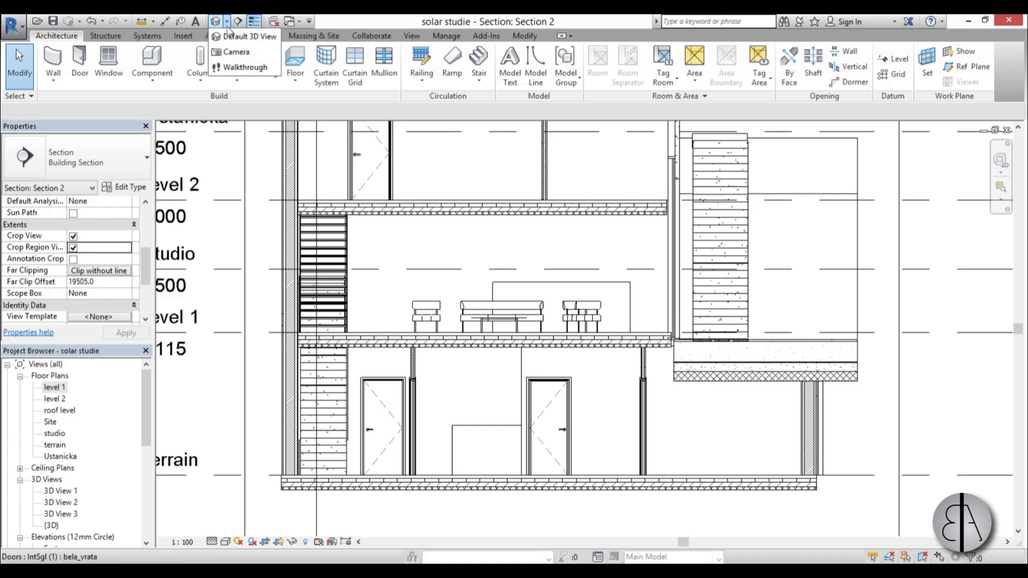
click(227, 53)
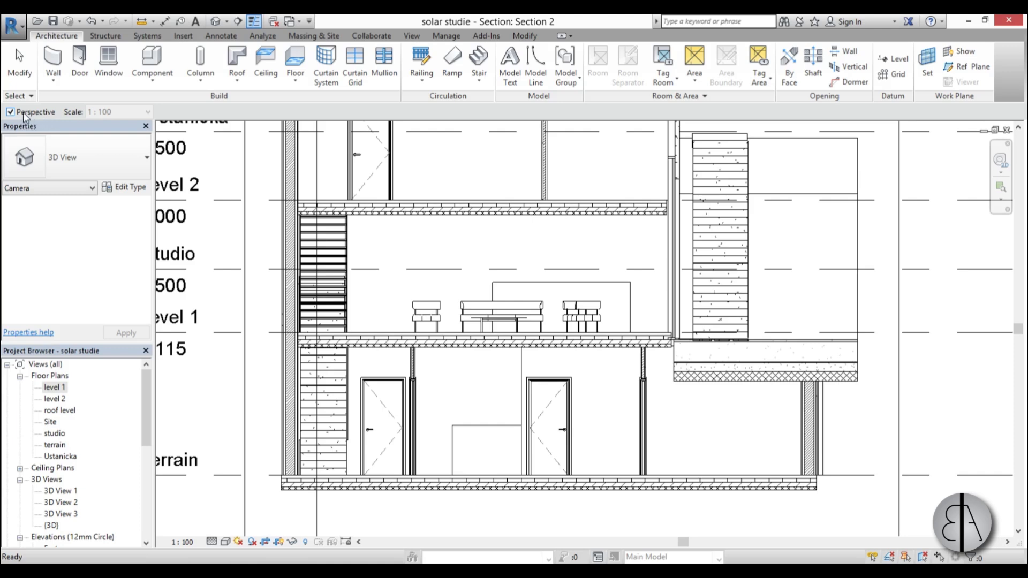
click(11, 112)
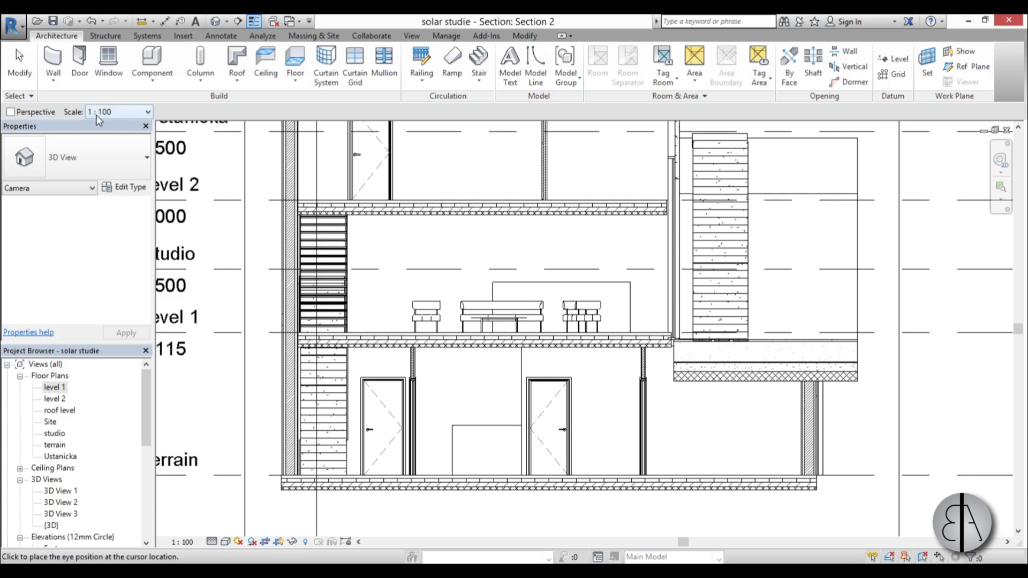
middle_drag(538, 259, 528, 199)
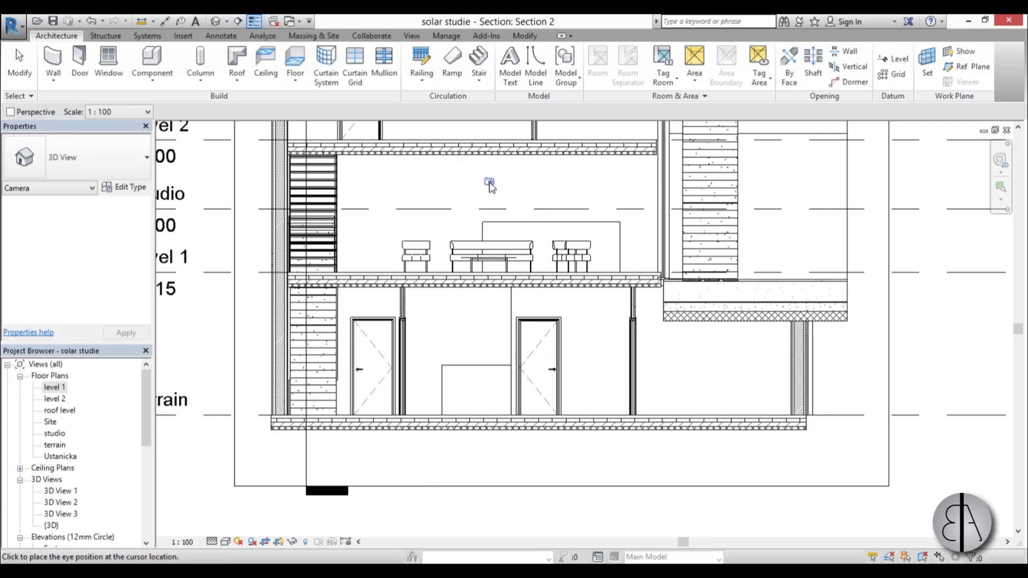
click(489, 183)
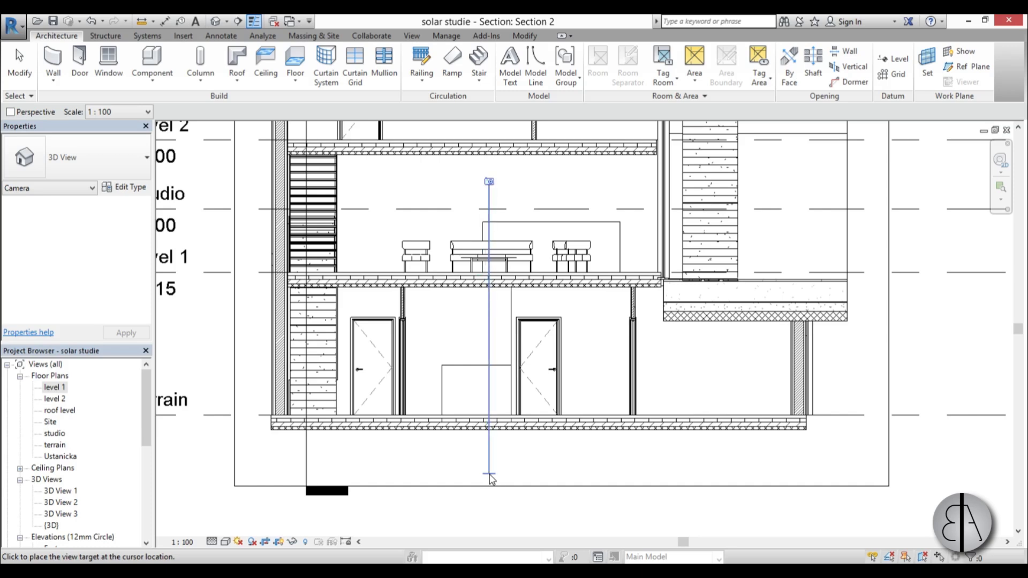
click(489, 474)
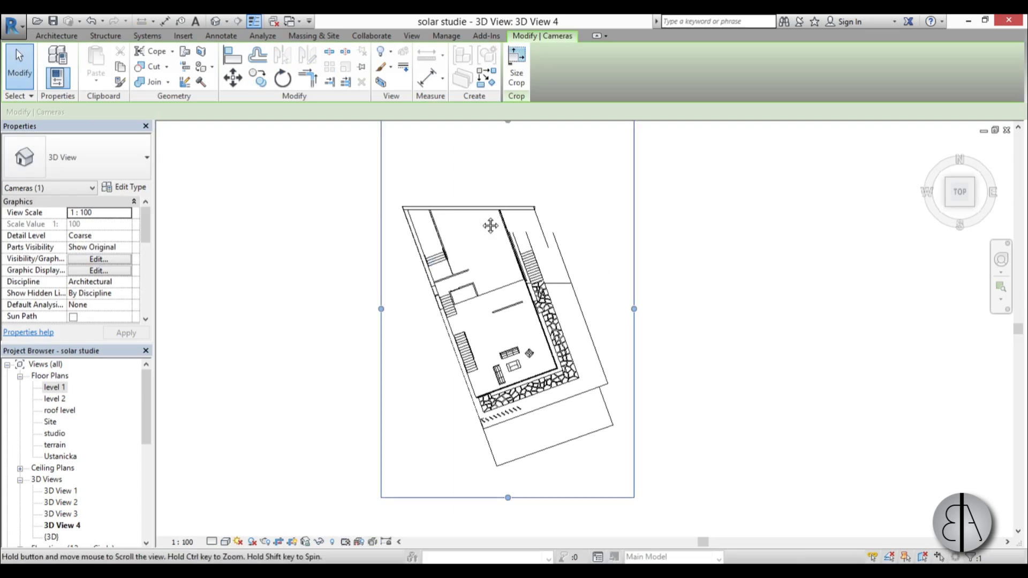
Trim the crop region's top and set a Single Day sunrise-to-sunset study at 15-minute intervals.
drag(496, 162, 492, 214)
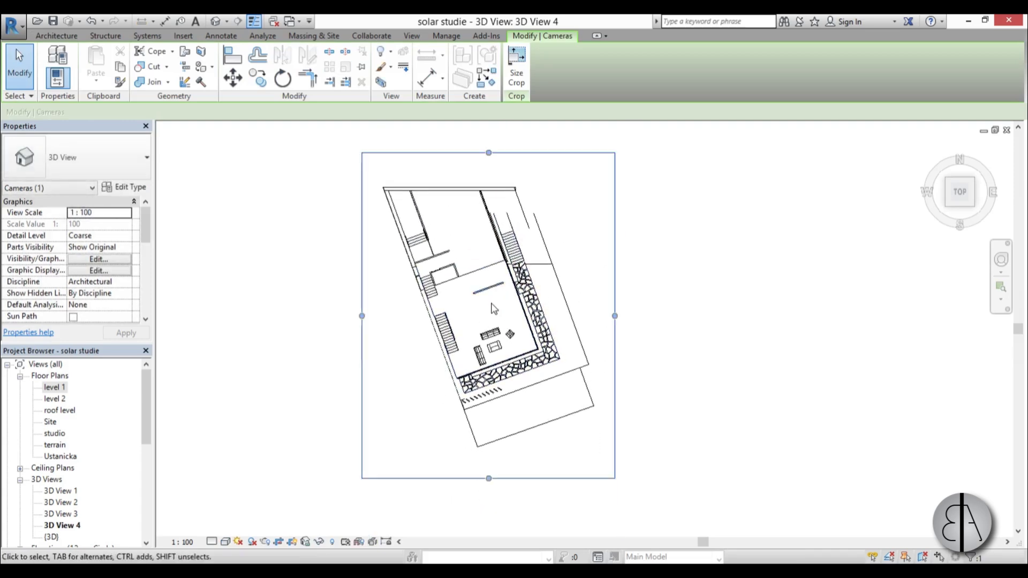
scroll(497, 324, up, 4)
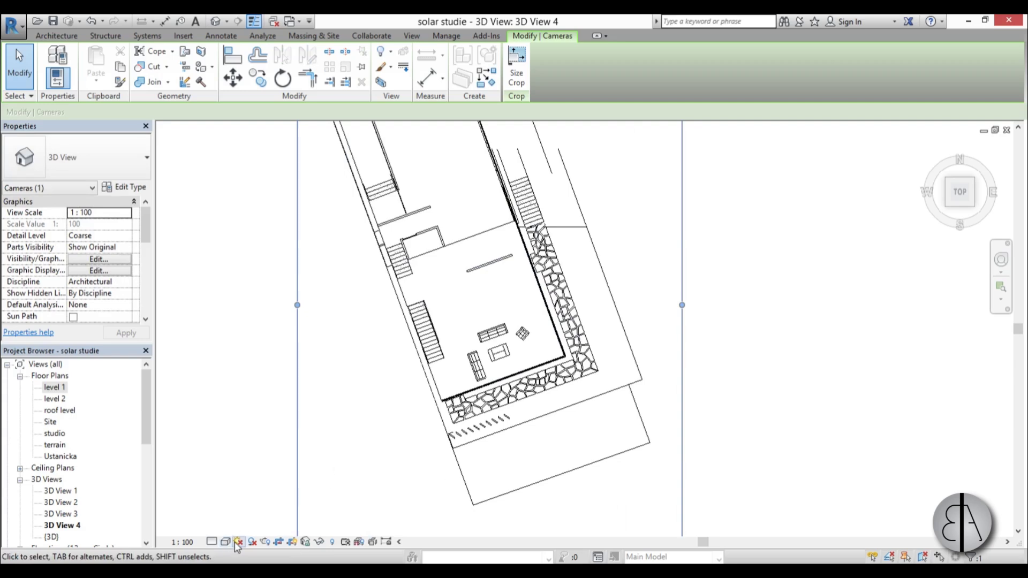
click(238, 543)
click(259, 494)
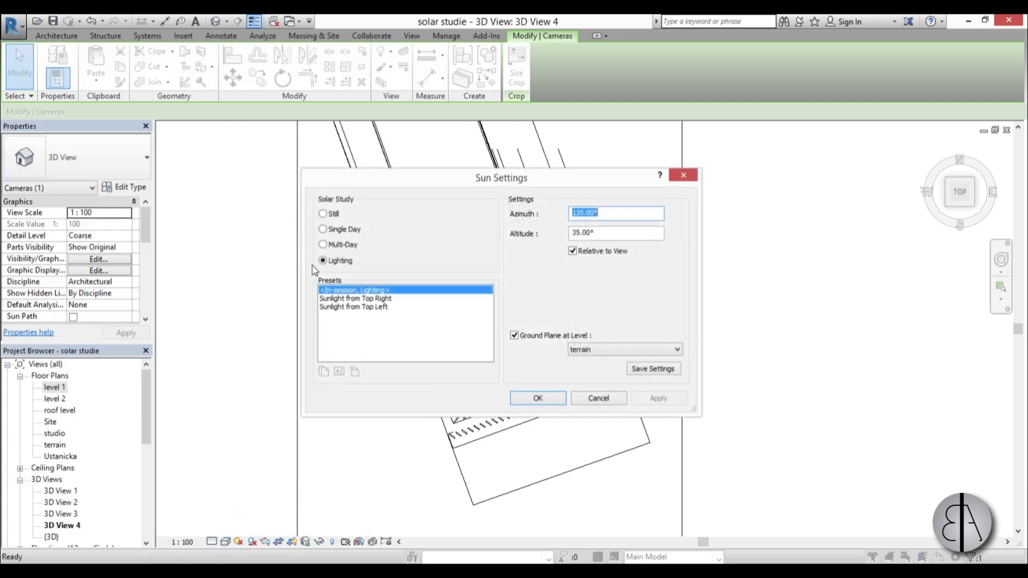
click(330, 230)
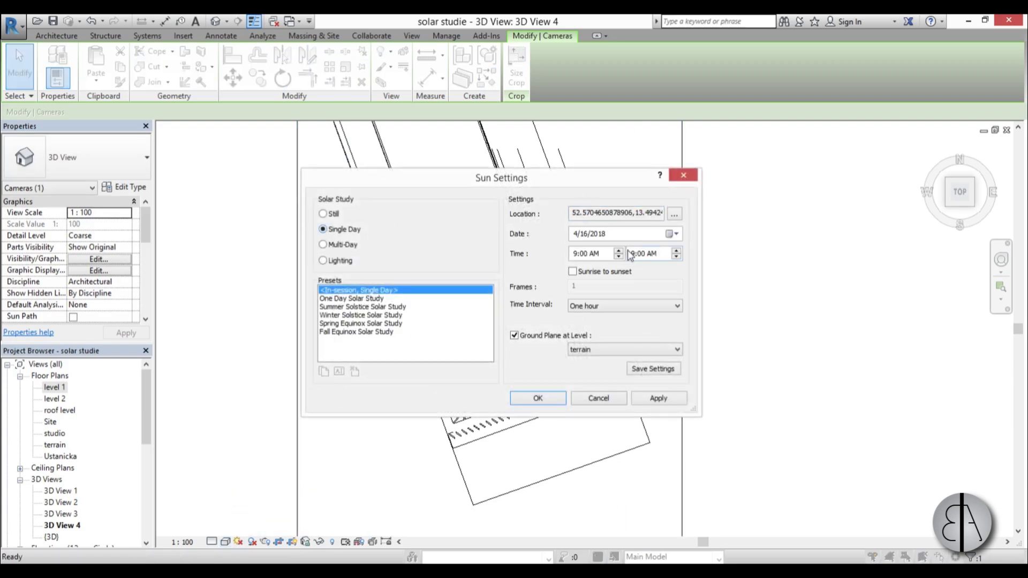
click(589, 271)
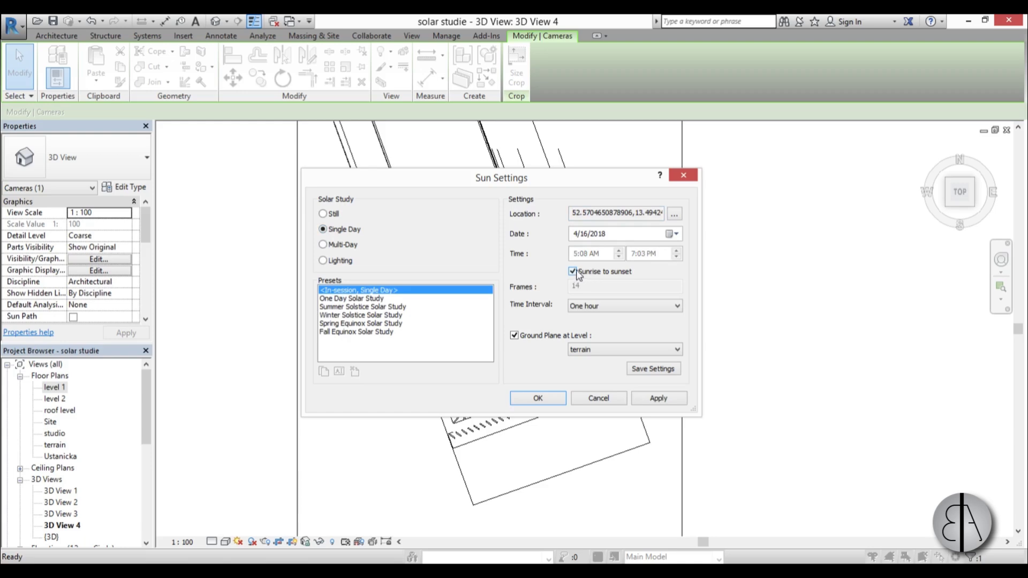
click(612, 303)
click(608, 324)
click(663, 400)
click(546, 400)
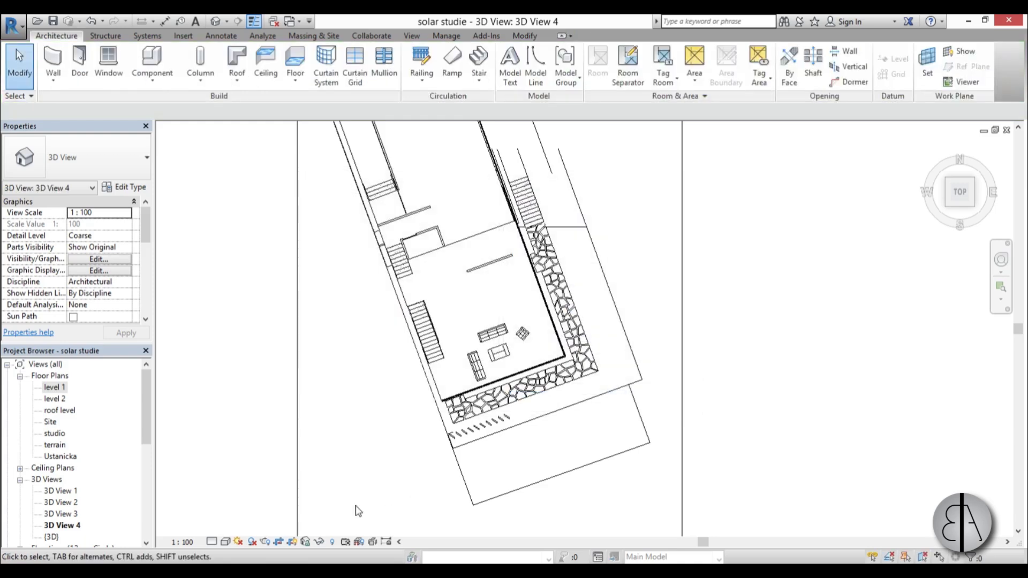
Turn on cast shadows and recentre the model in 3D View 4.
click(252, 542)
scroll(536, 370, down, 1)
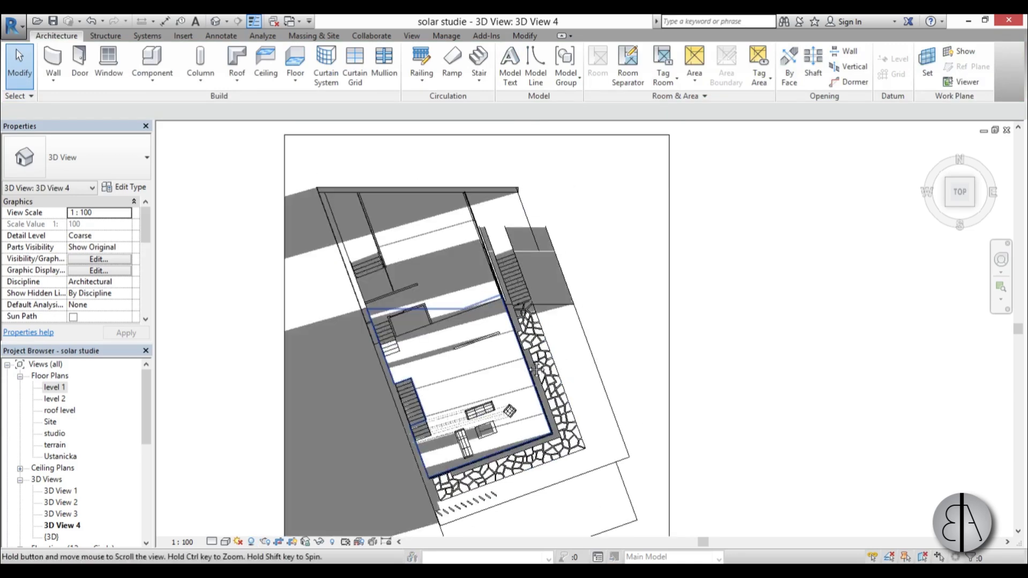
middle_drag(535, 370, 530, 301)
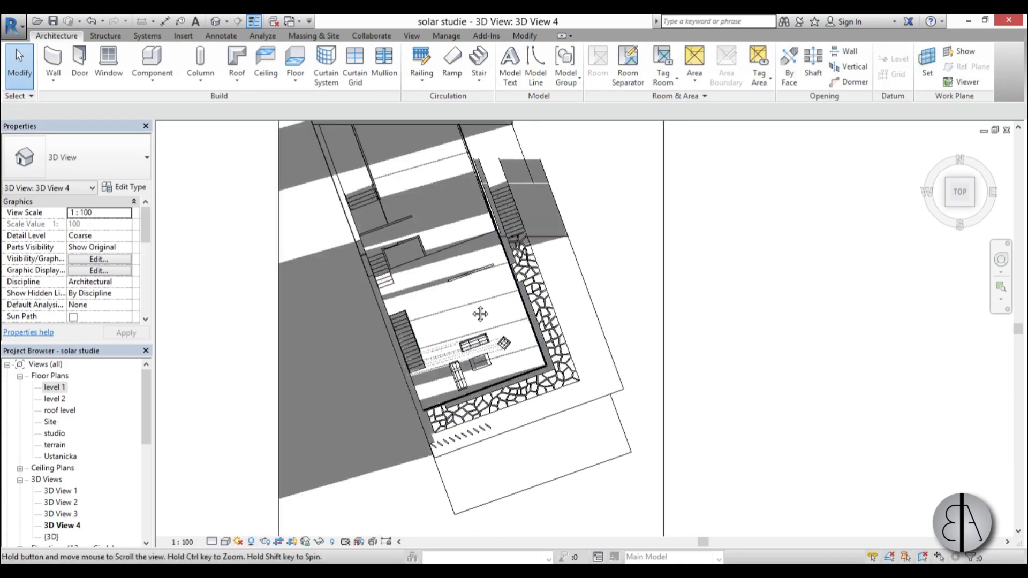
scroll(480, 314, down, 1)
middle_drag(480, 313, 466, 333)
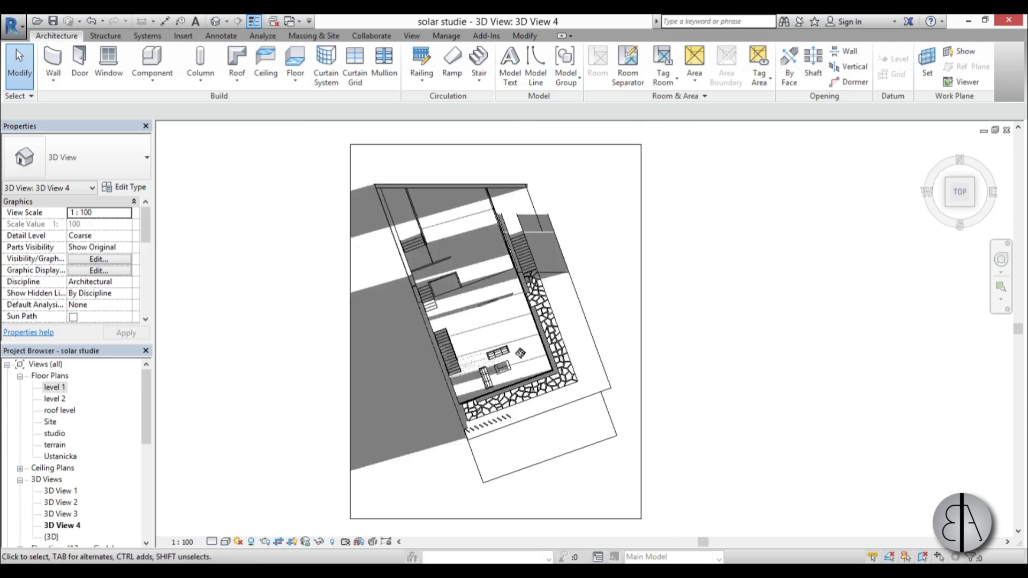
Export the solar study animation from 3D View 4, accepting the length and format settings.
click(14, 25)
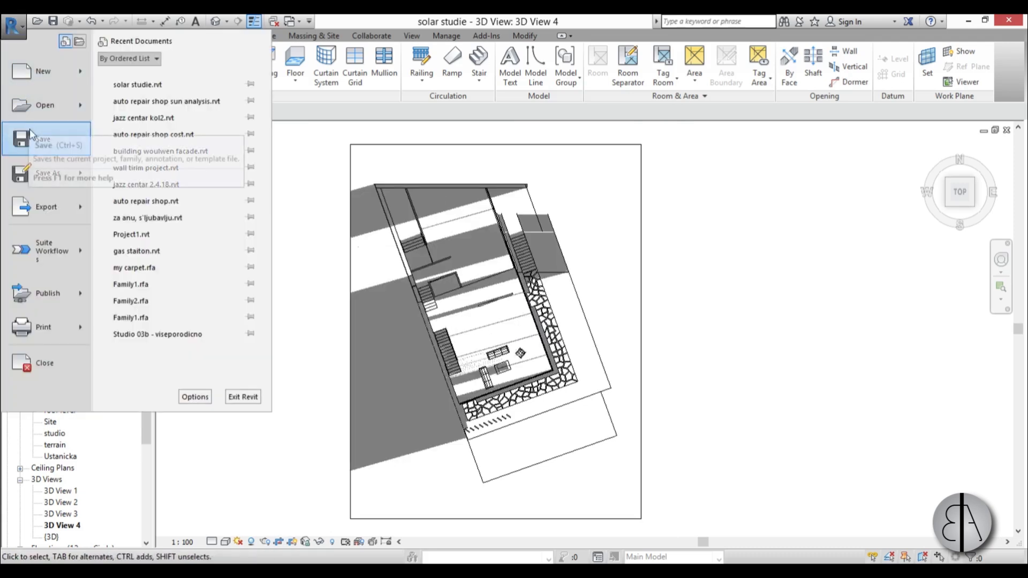
mouse_move(44, 209)
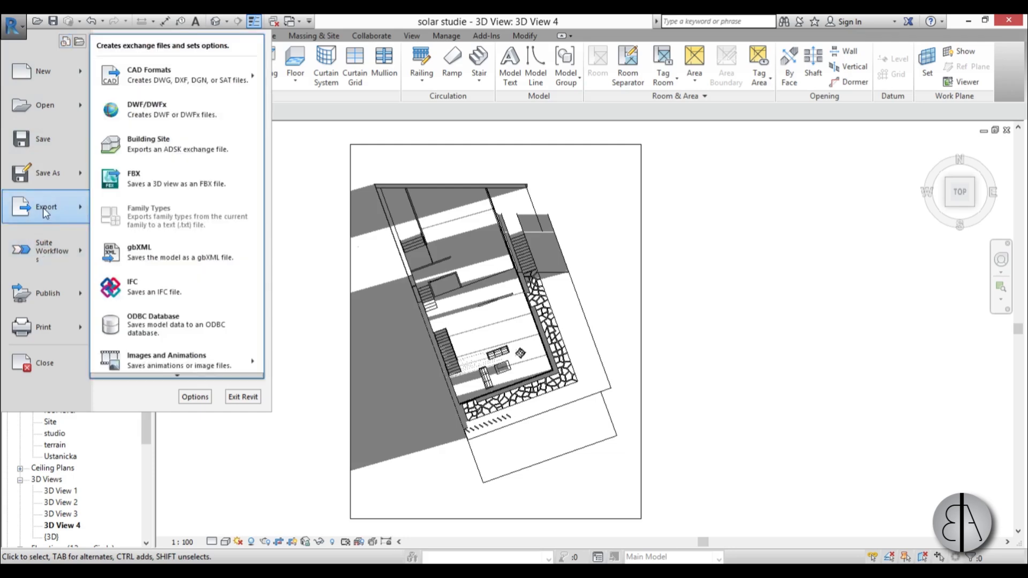
mouse_move(250, 359)
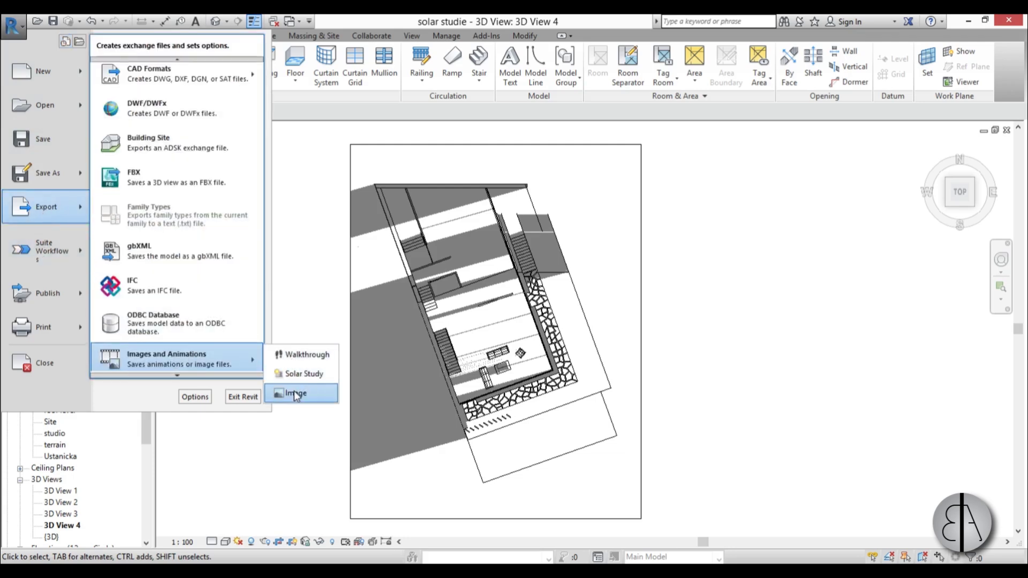
click(303, 374)
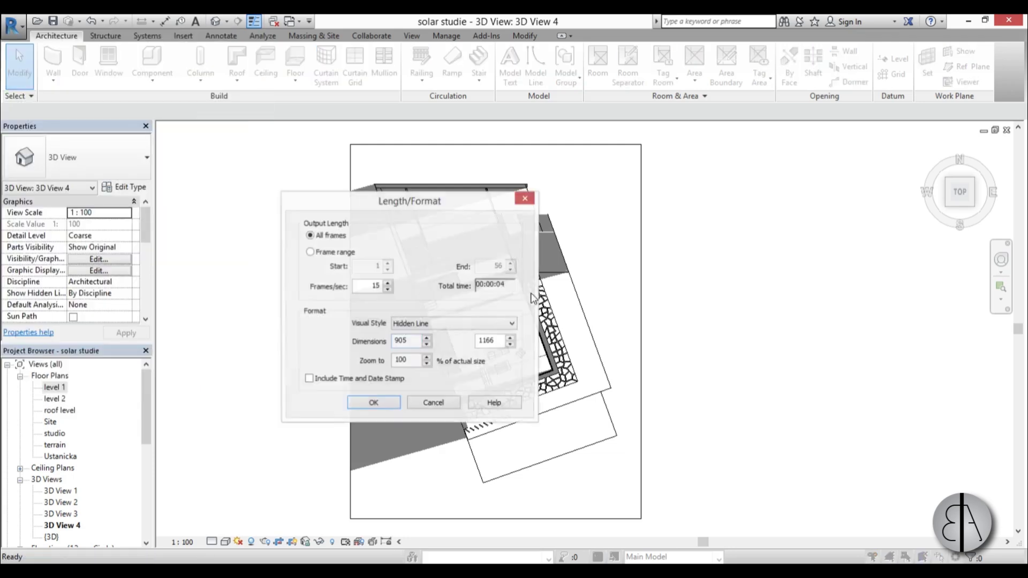
click(384, 404)
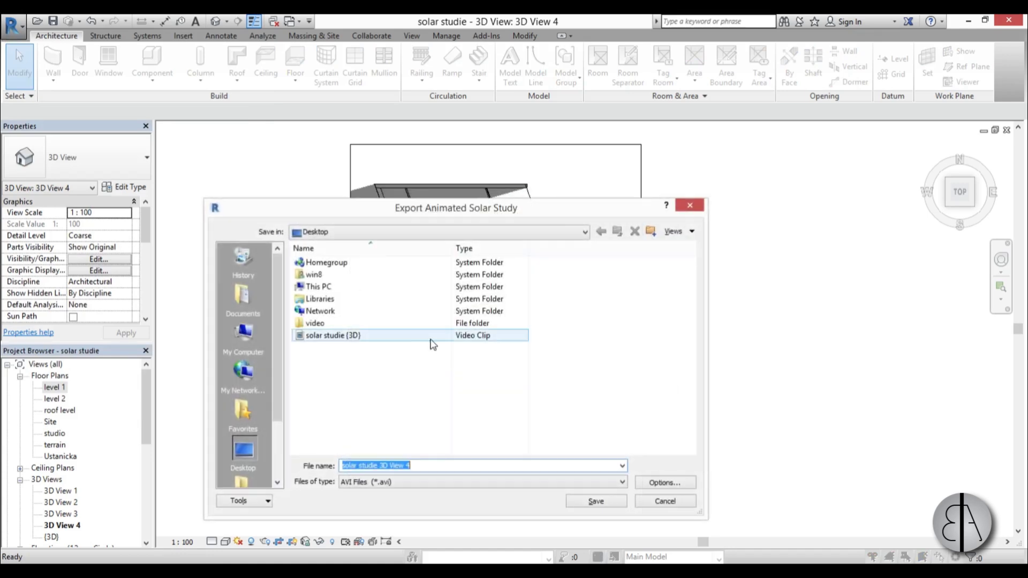
Save it as the AVI 'solar studie floor plan' with the default compression.
click(428, 467)
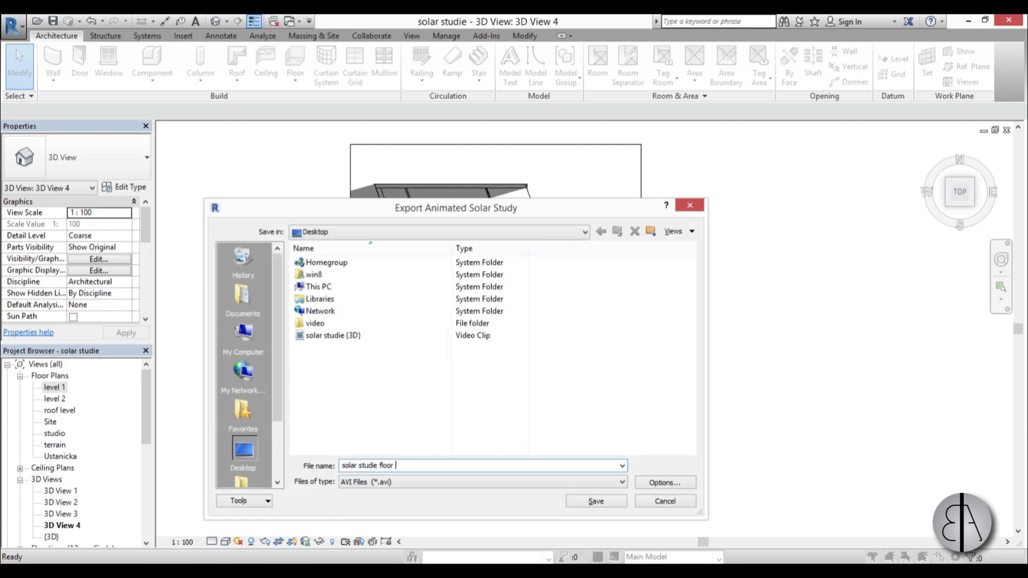
text(floor plan)
key(Return)
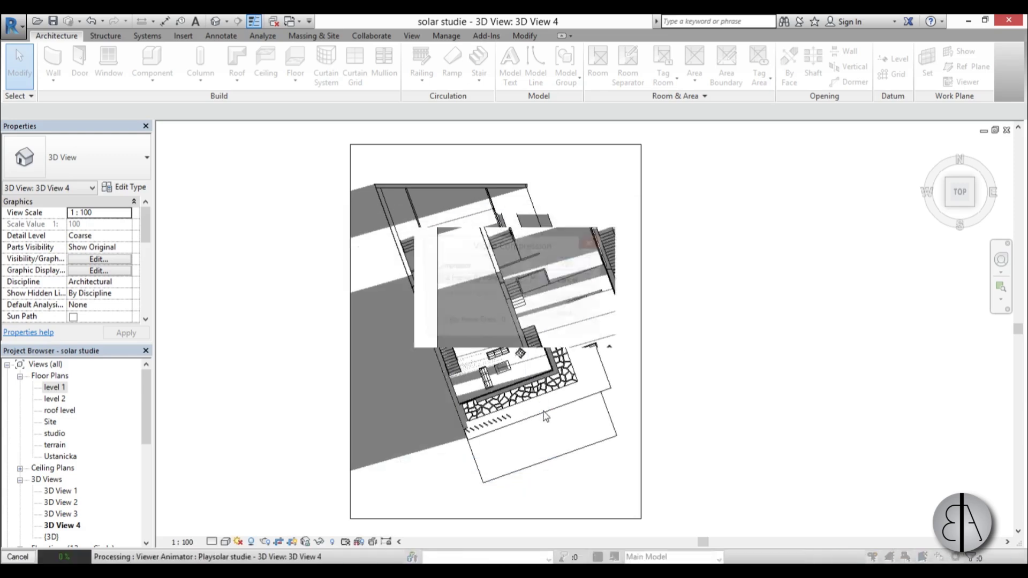
click(569, 266)
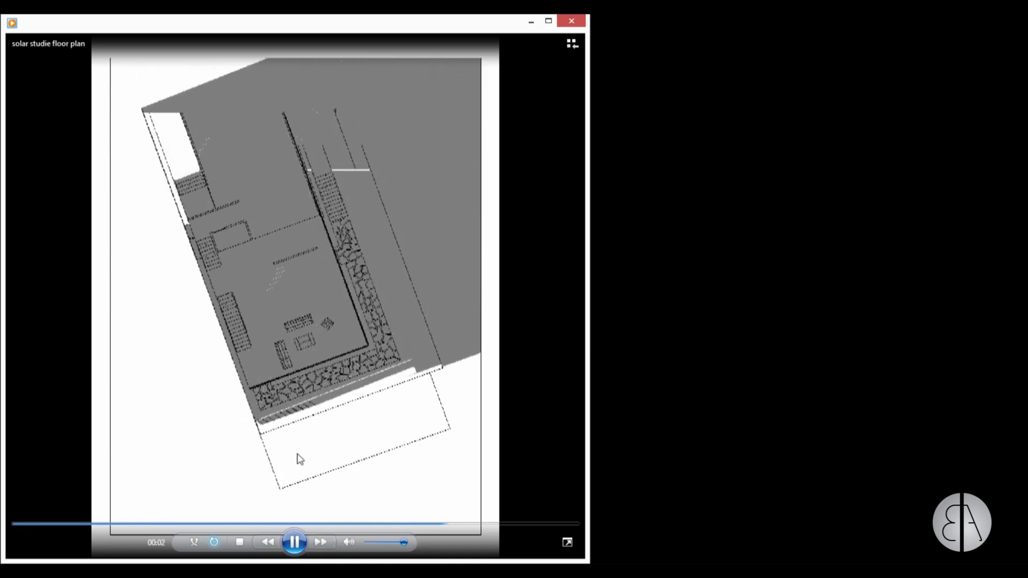
Pause, rewind and briefly replay the floor-plan video, then open the level 1 floor plan.
click(296, 543)
drag(212, 531, 181, 529)
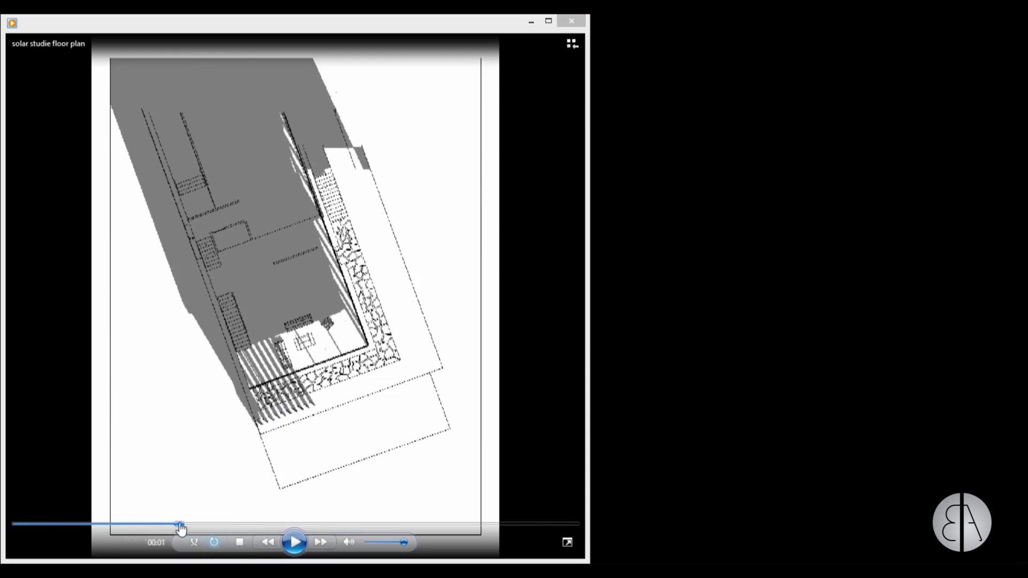
click(294, 542)
click(295, 542)
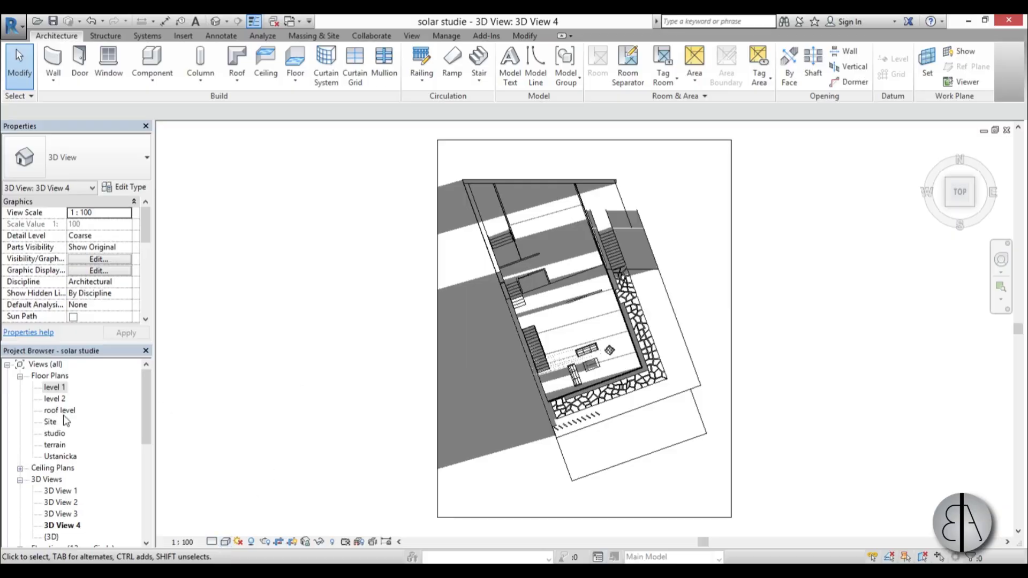
double_click(55, 387)
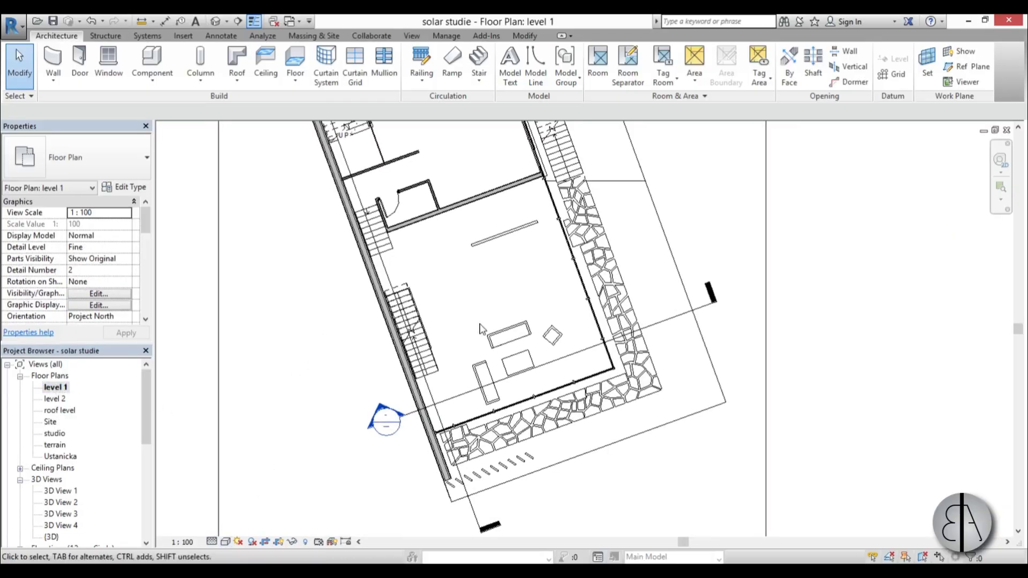
Turn on shadows in the level 1 floor plan, then return to 3D View 4.
click(252, 542)
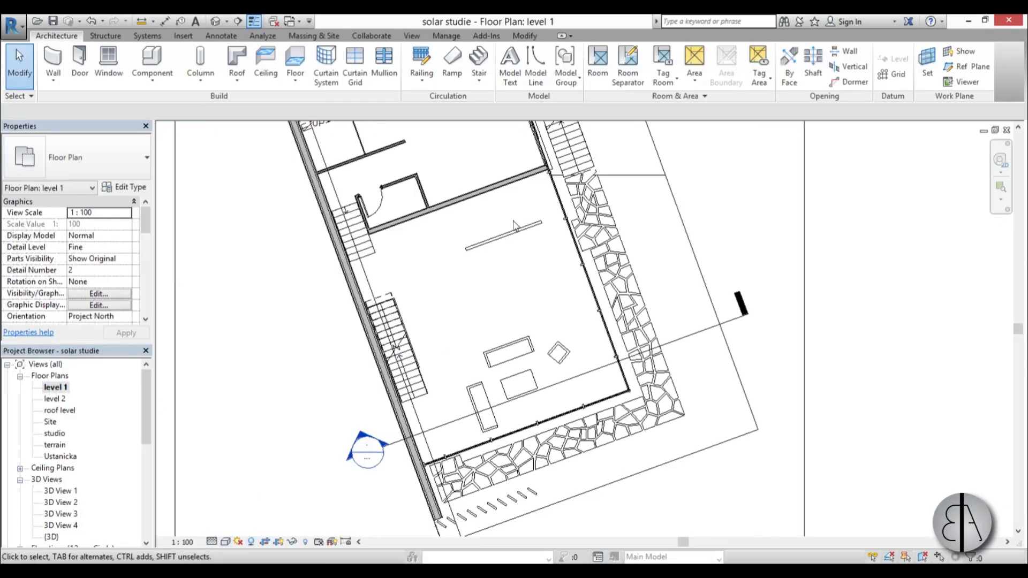
scroll(531, 209, up, 1)
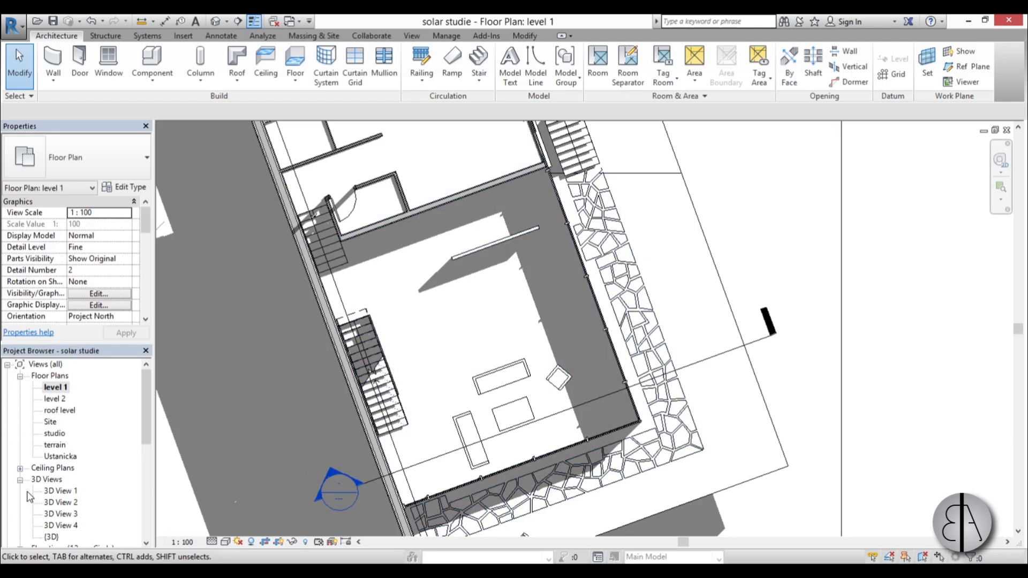
scroll(64, 444, down, 2)
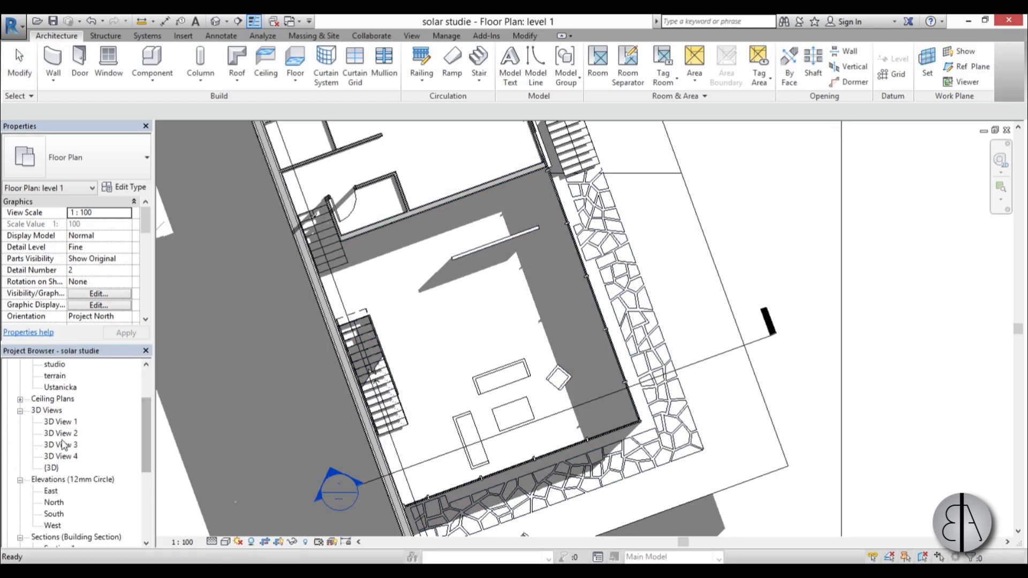
double_click(67, 458)
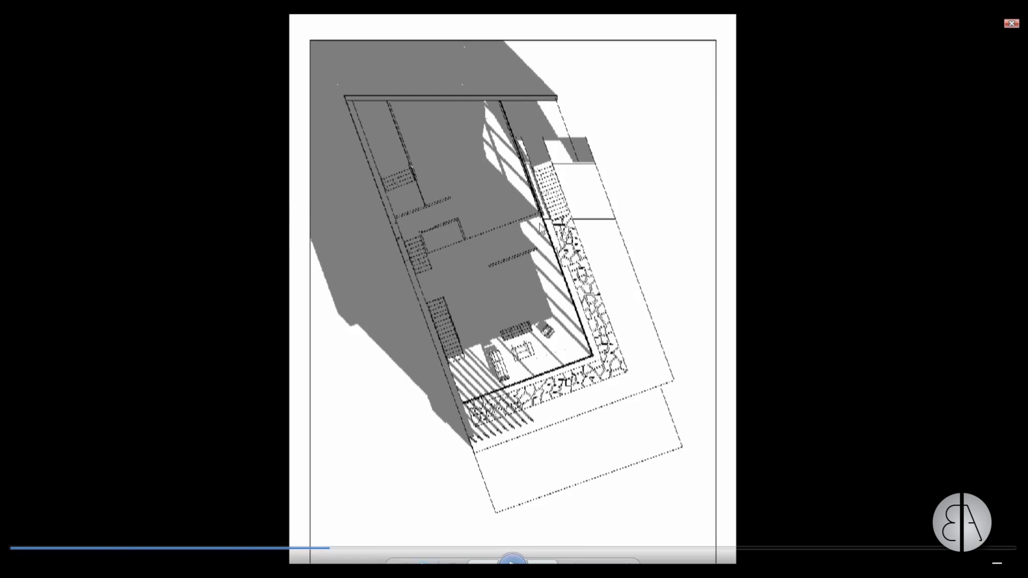
Start playback of the floor-plan solar study video with Space.
key(space)
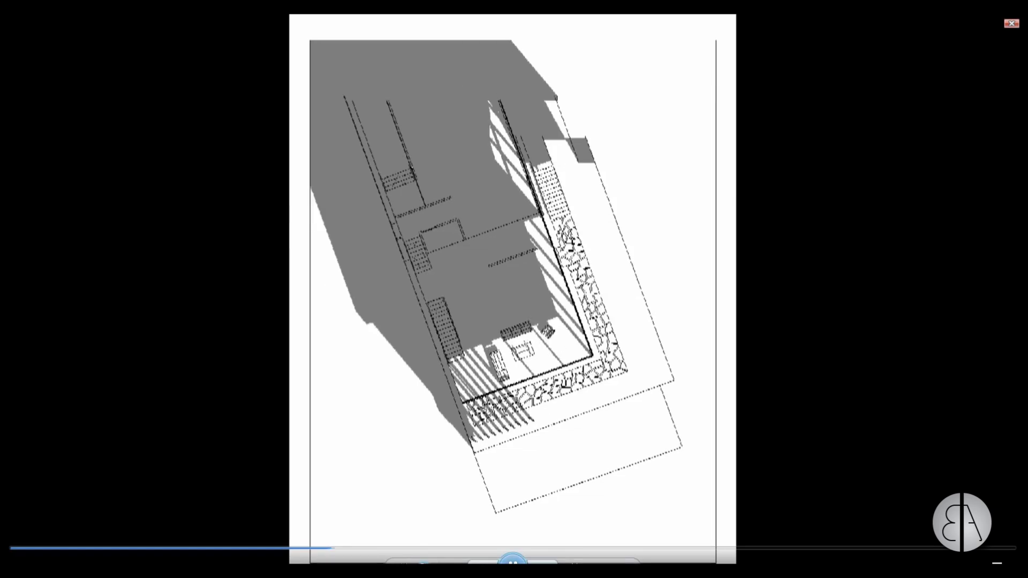